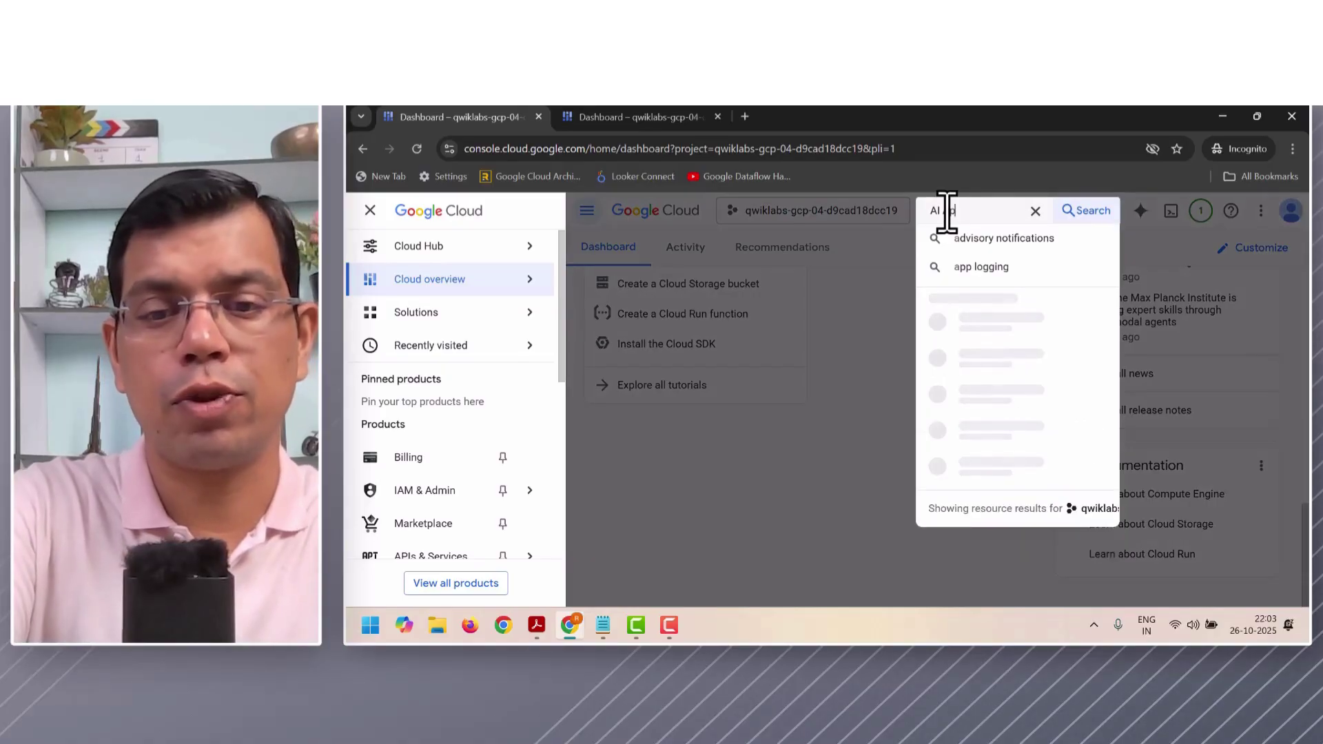
- Search the console for AI Applications, open that product and activate its API
text(cations)
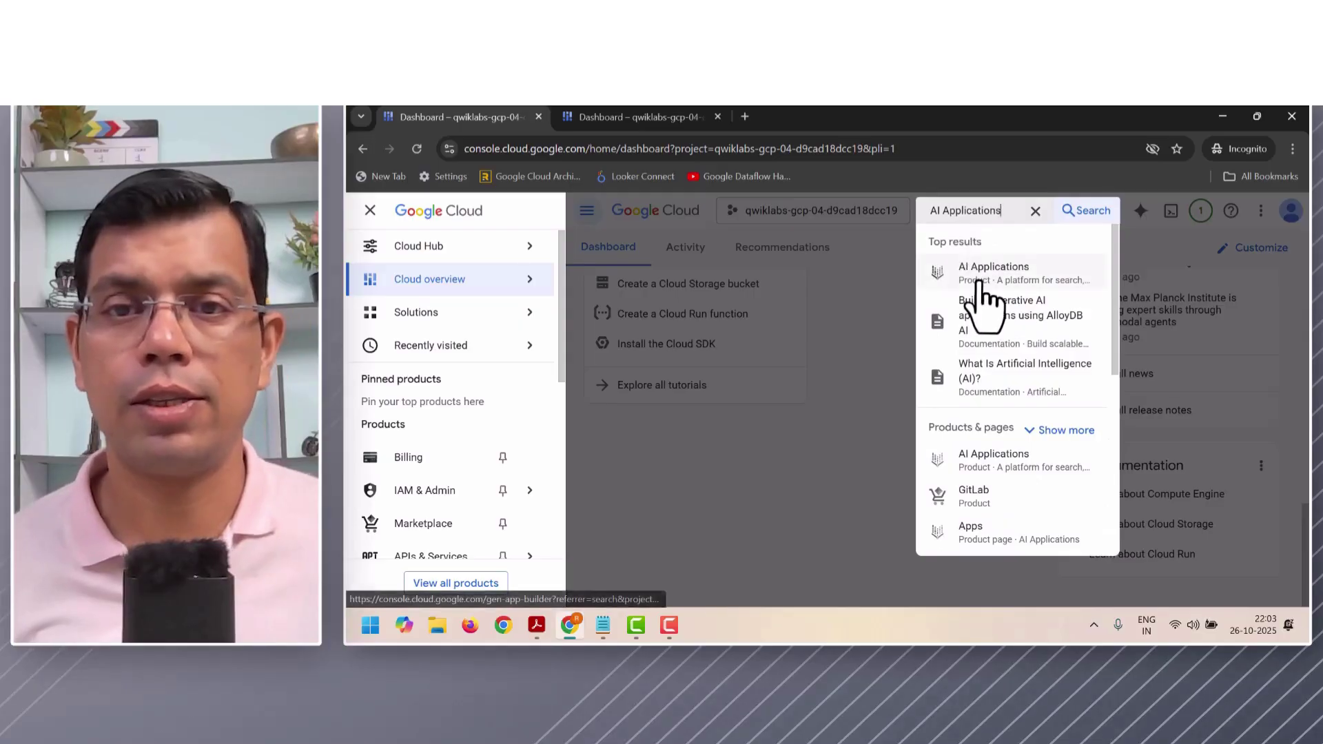
click(987, 303)
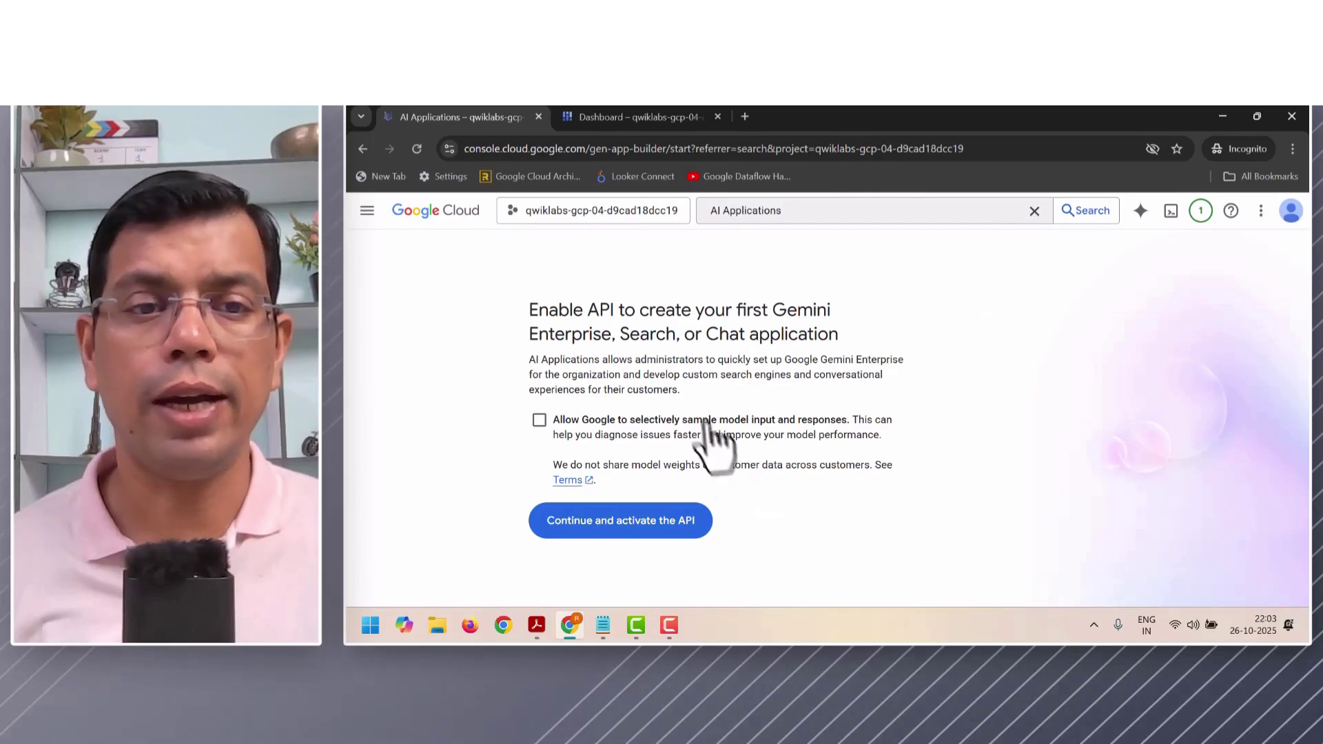
click(616, 524)
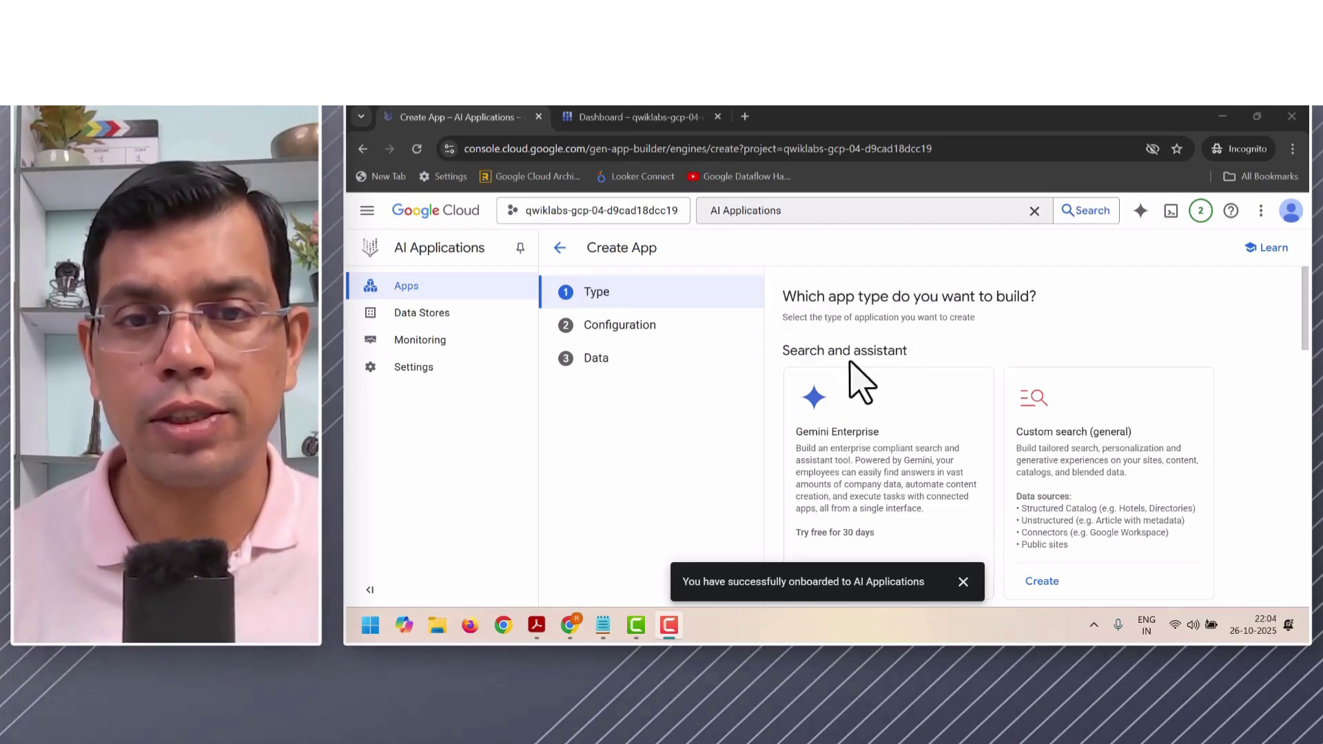
- Examine the available app types, including search and assistant, conversation agents and recommendations
scroll(851, 341, down, 1)
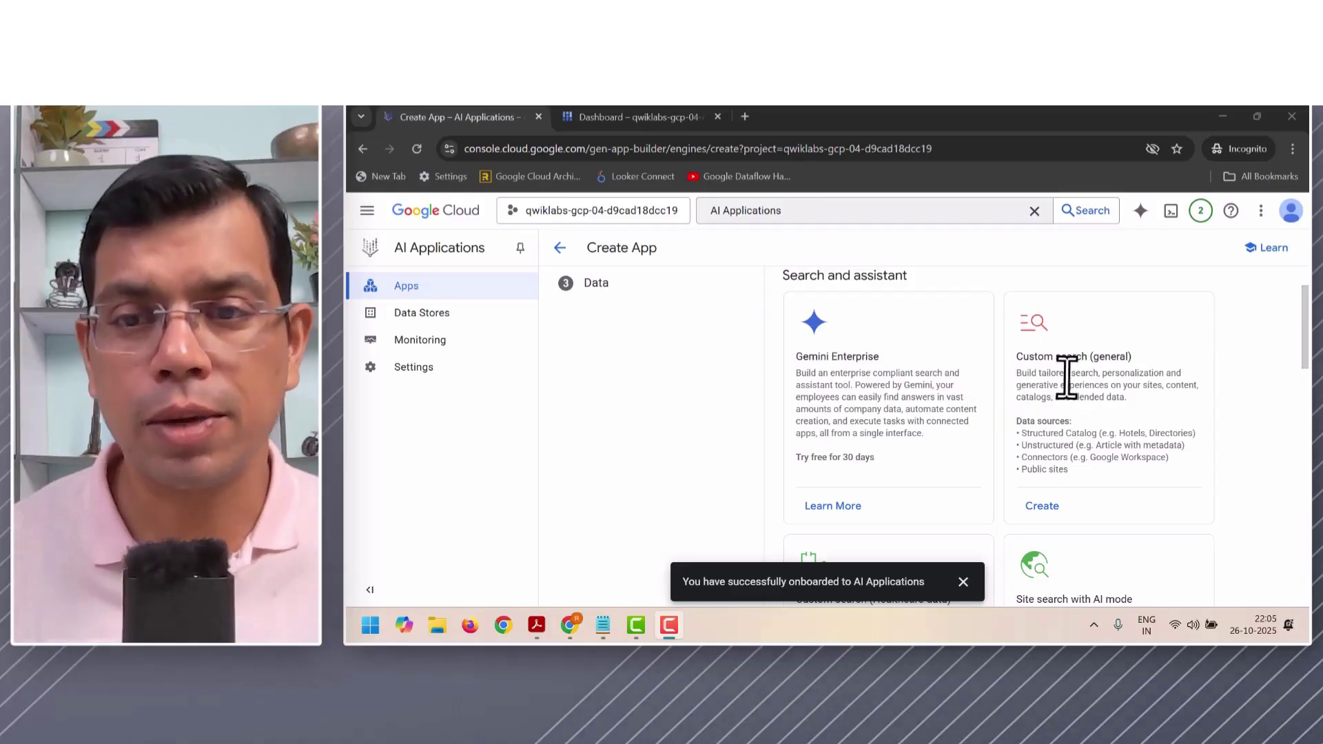
scroll(1067, 386, down, 3)
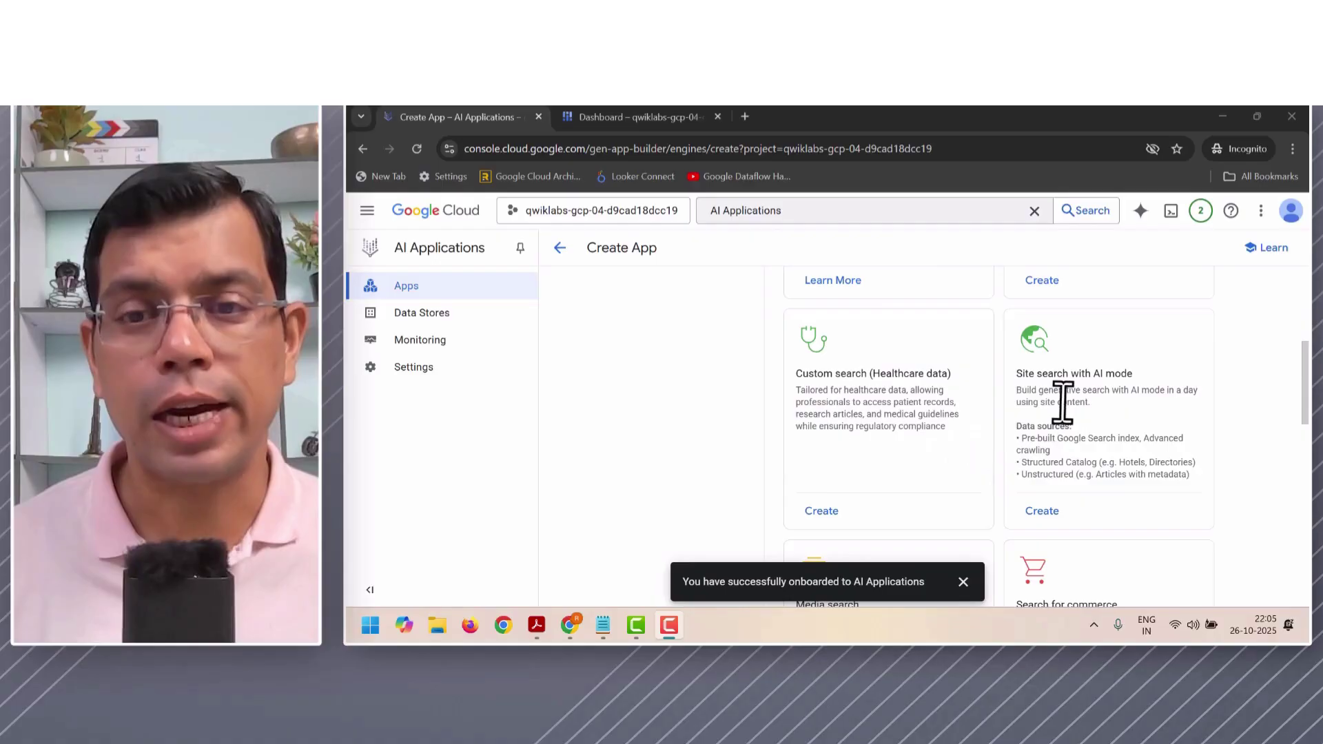
scroll(1061, 404, down, 3)
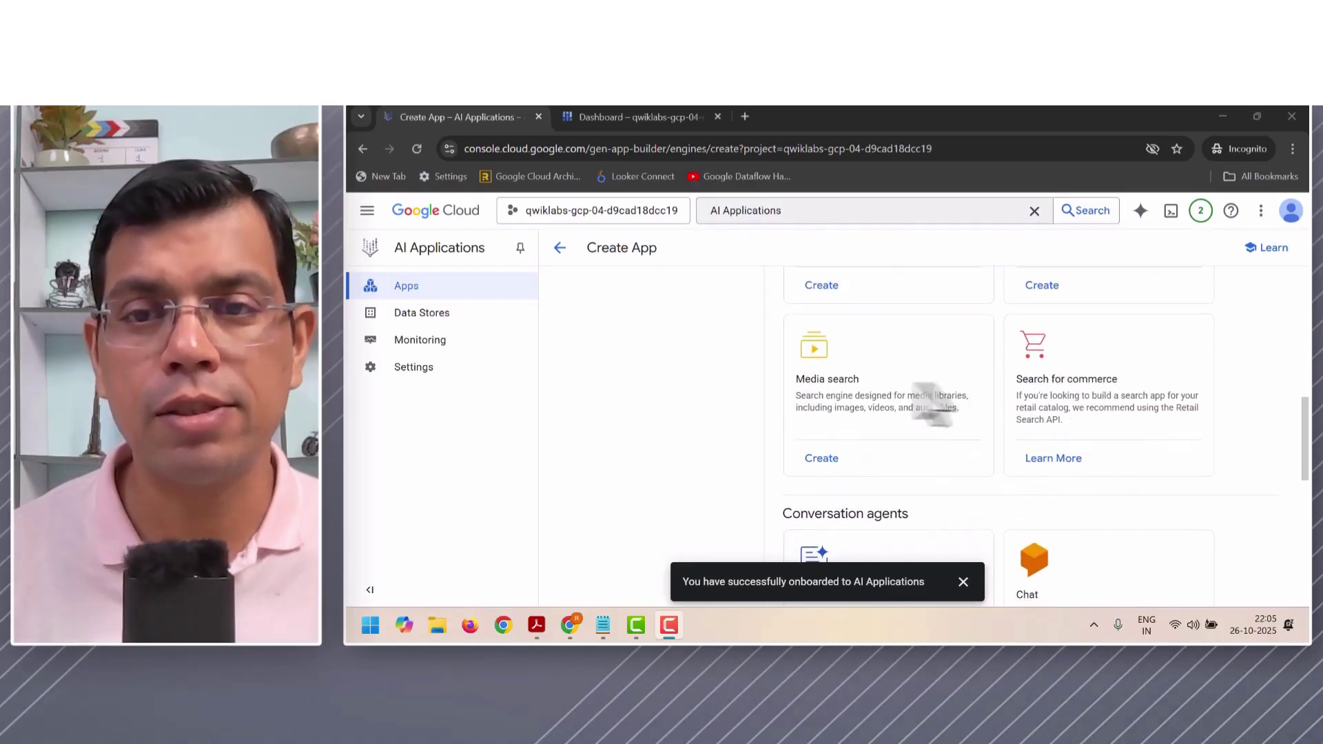
scroll(1069, 383, down, 2)
scroll(1075, 396, down, 2)
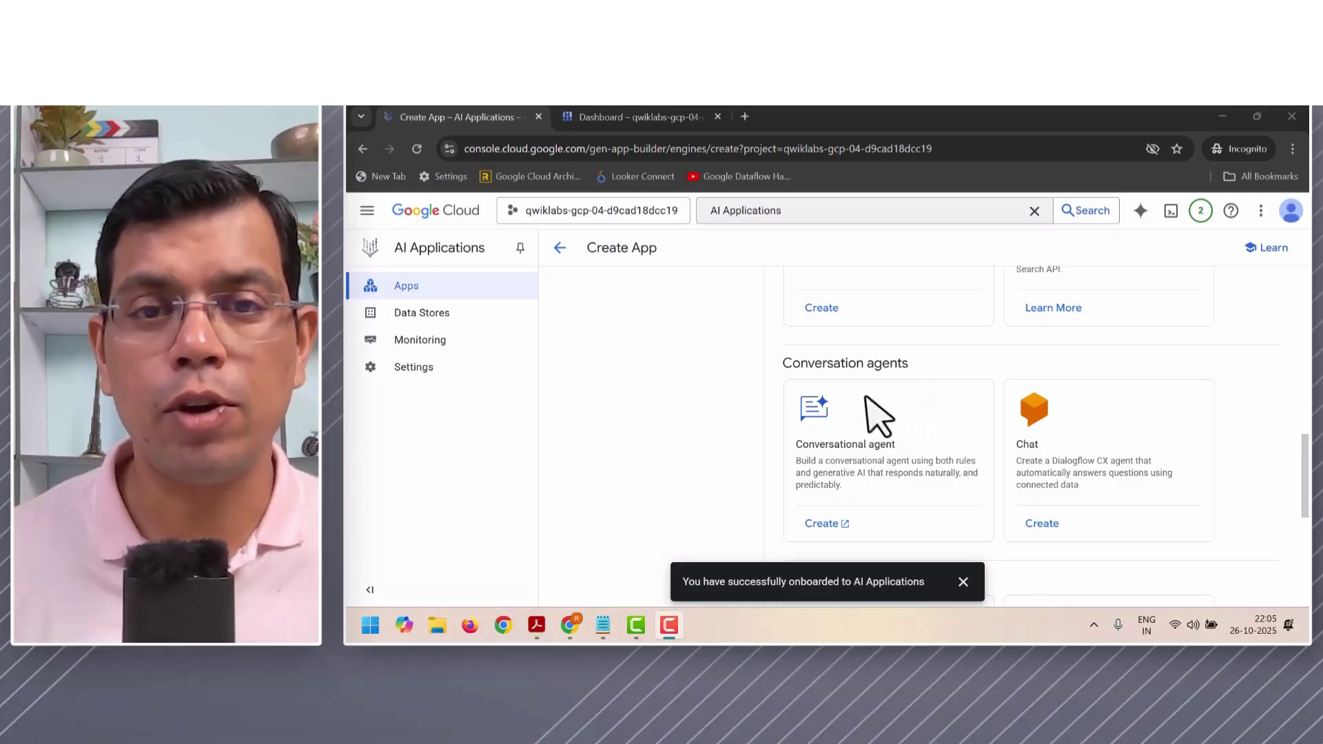
scroll(927, 420, down, 3)
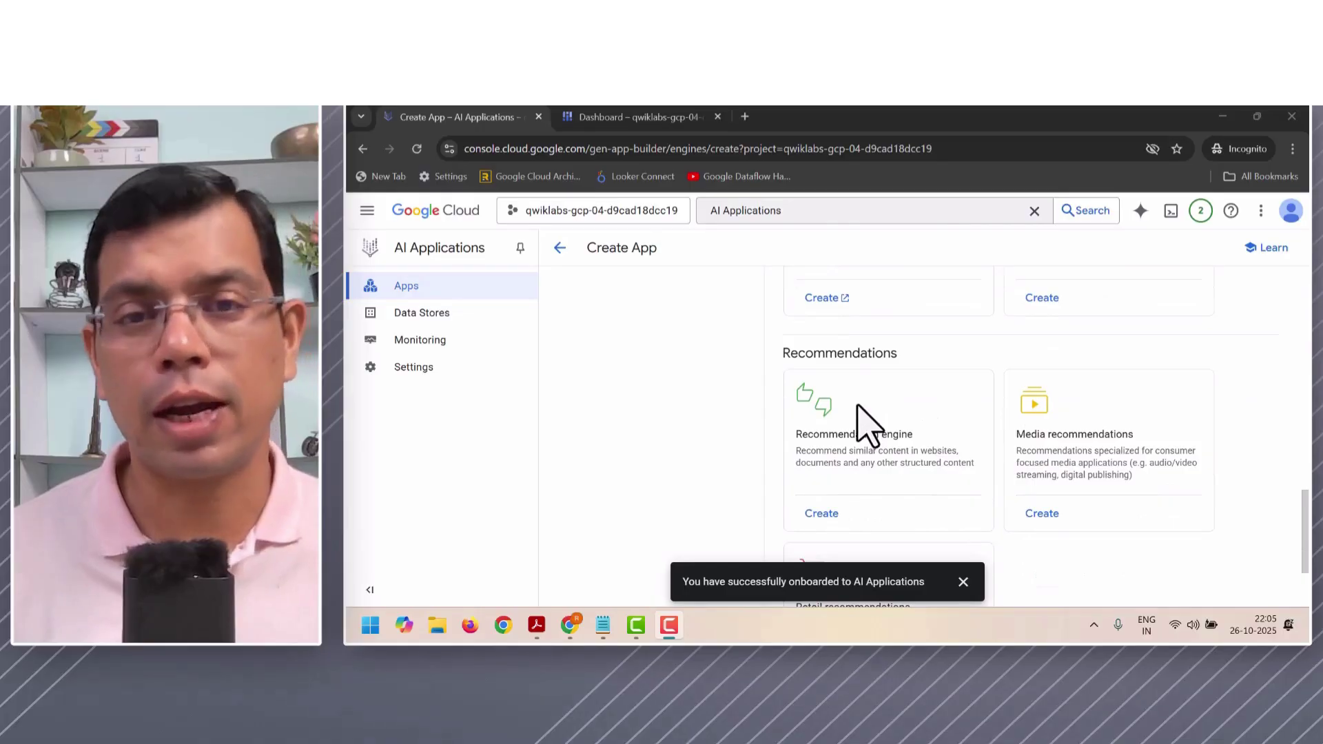
scroll(872, 420, down, 2)
scroll(872, 422, up, 12)
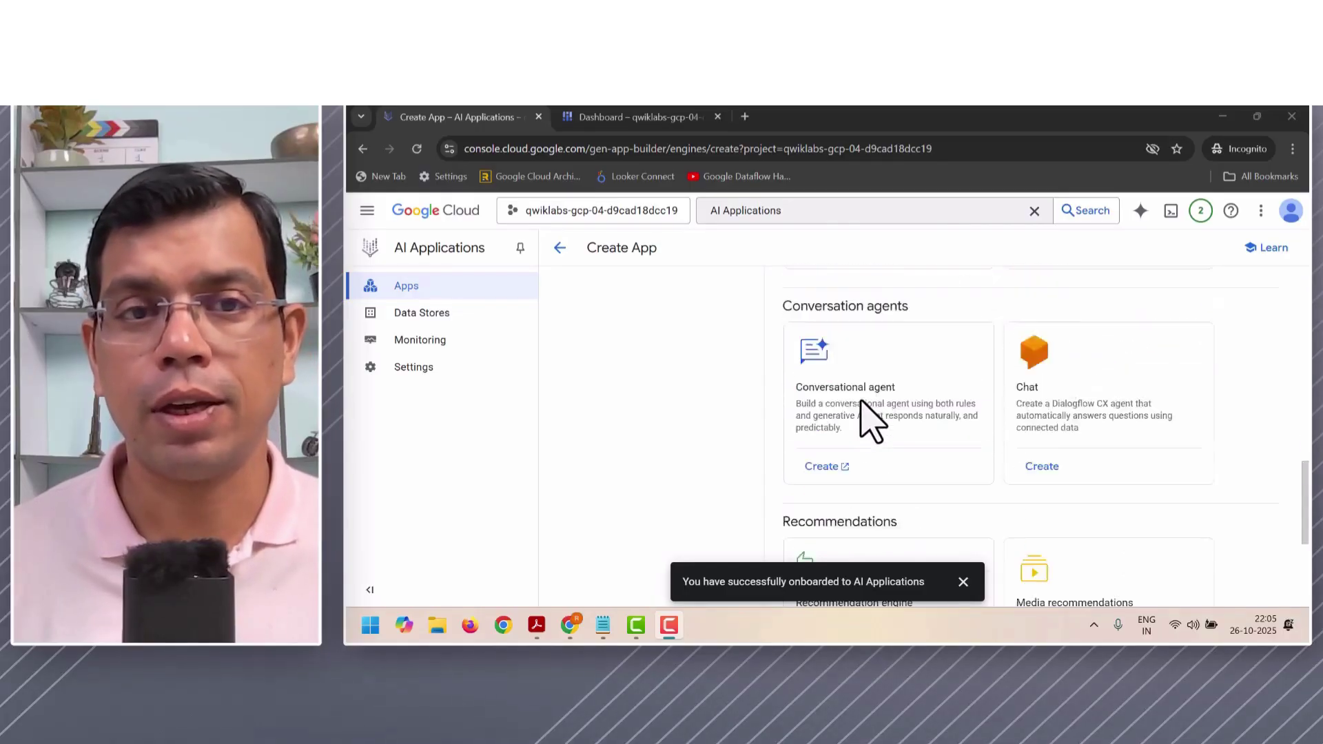
- Create an app of the type Site search with AI mode
scroll(865, 414, down, 3)
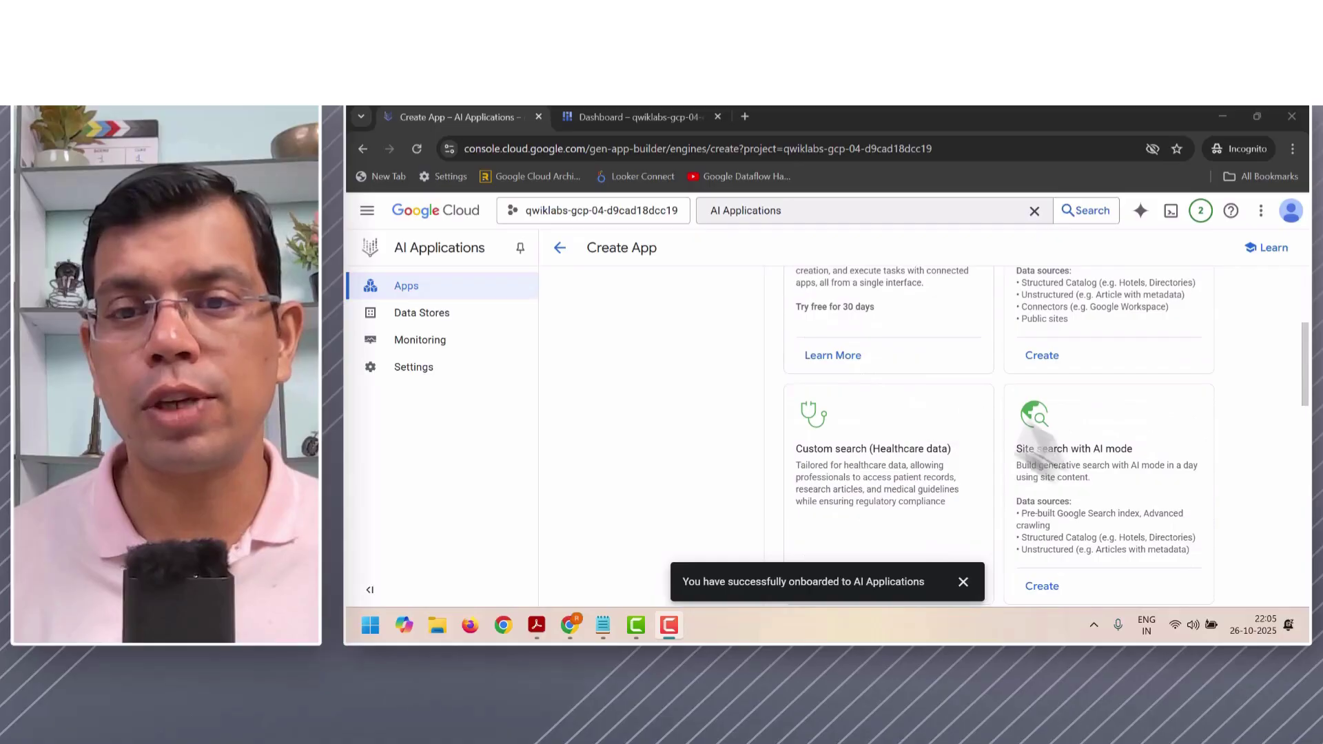
scroll(1043, 441, down, 1)
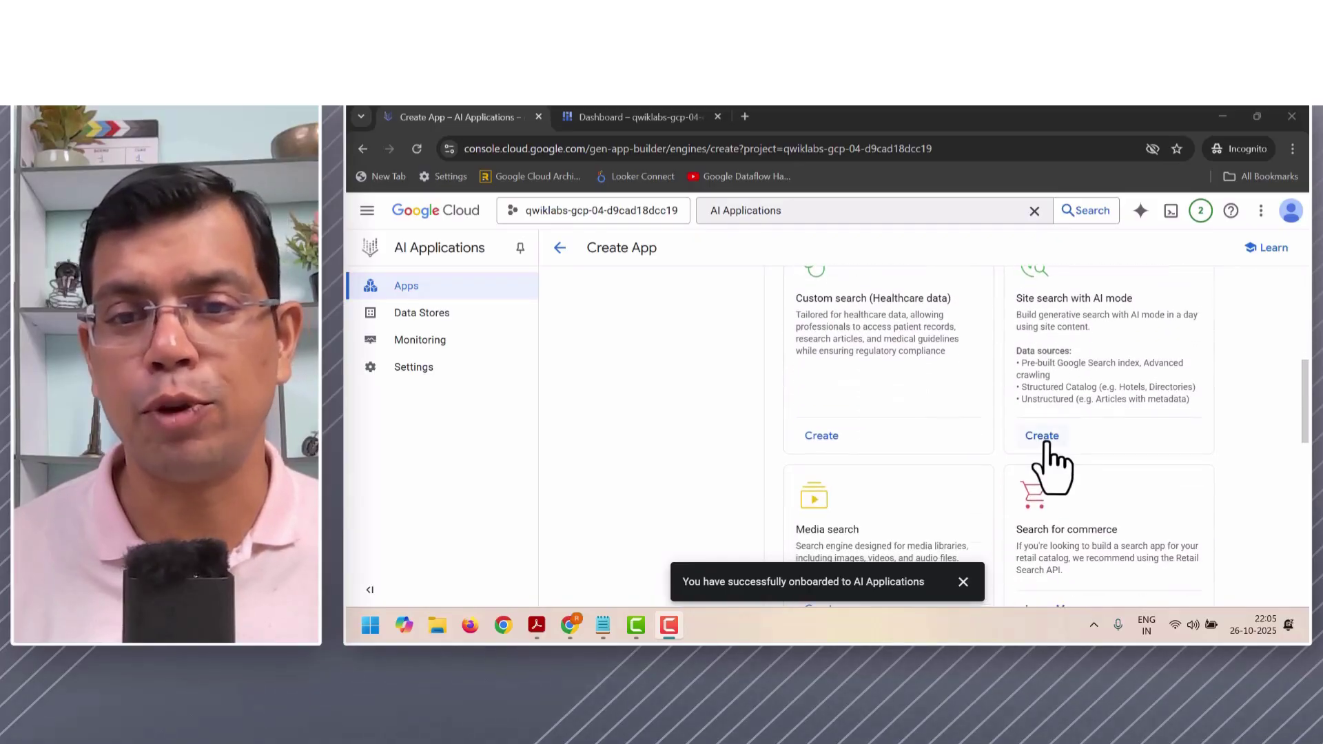
click(1044, 439)
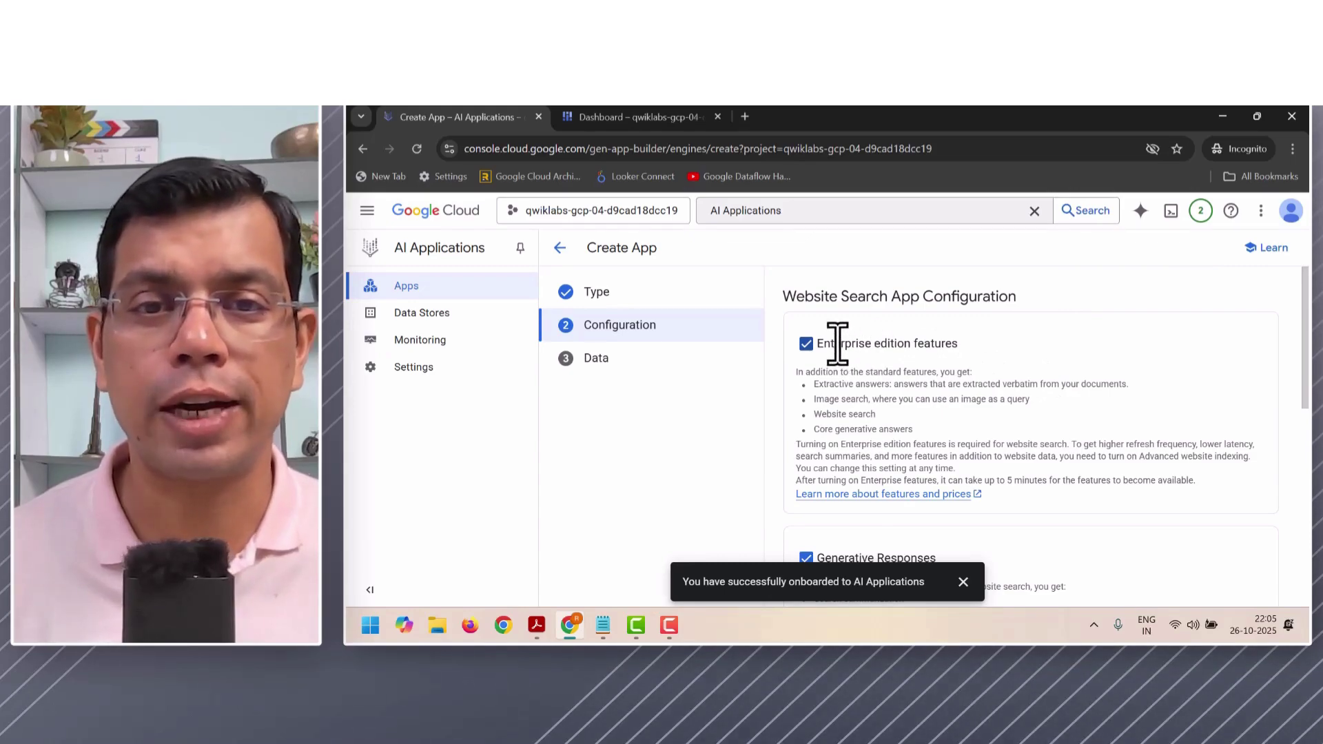
- Review the website search app's configuration options and dismiss the onboarding message
scroll(839, 419, down, 2)
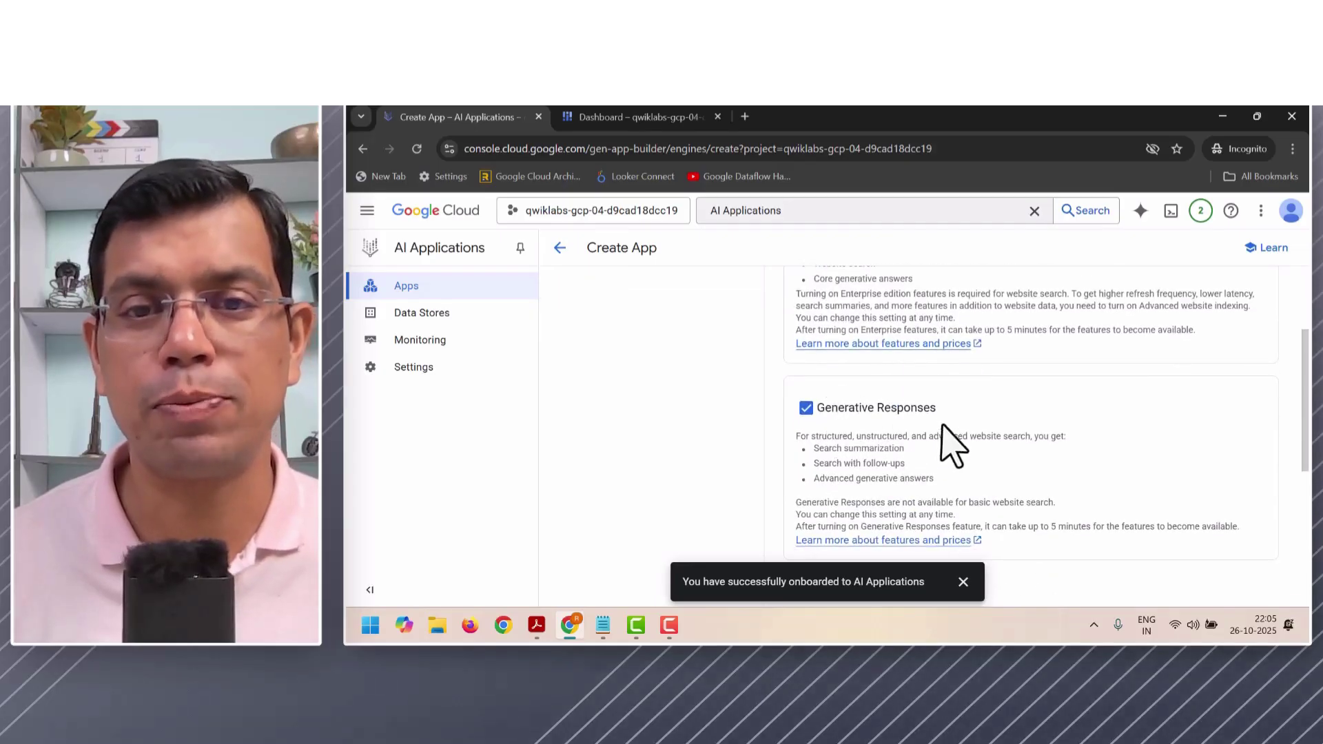
scroll(953, 444, up, 2)
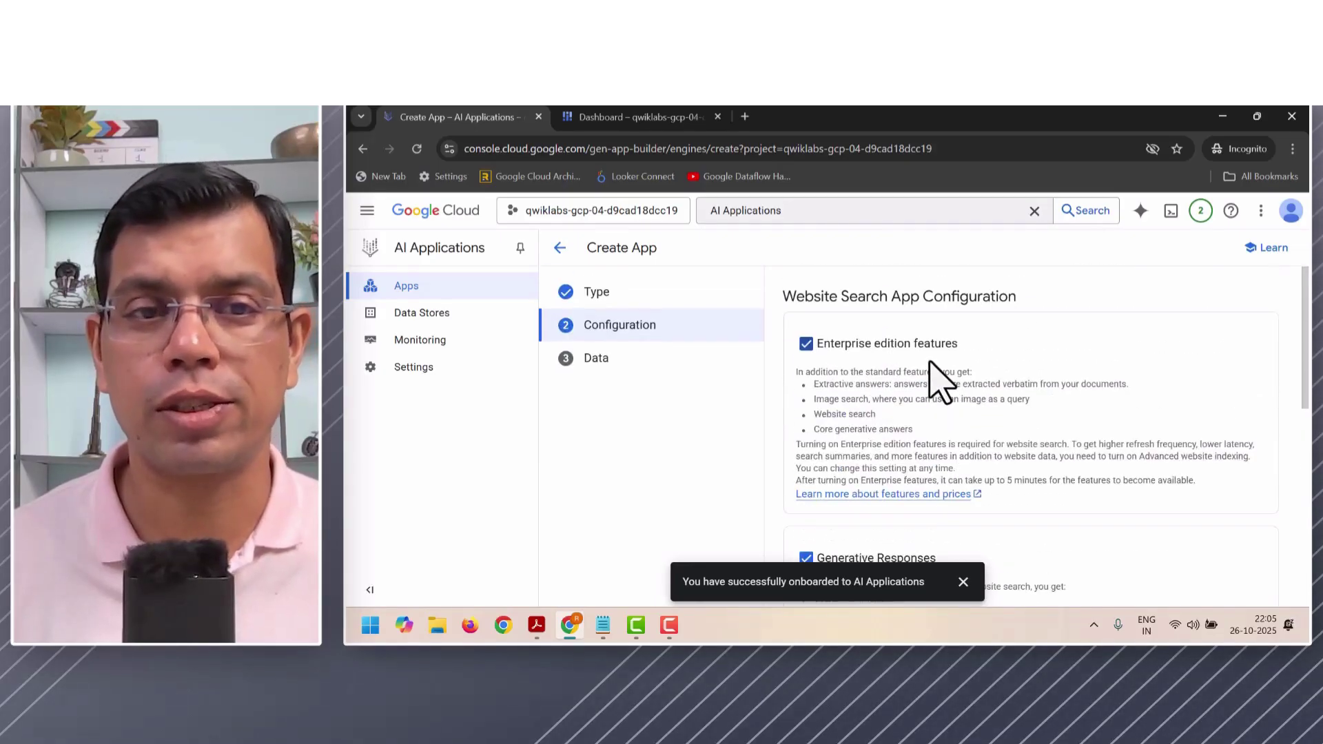
scroll(941, 383, down, 5)
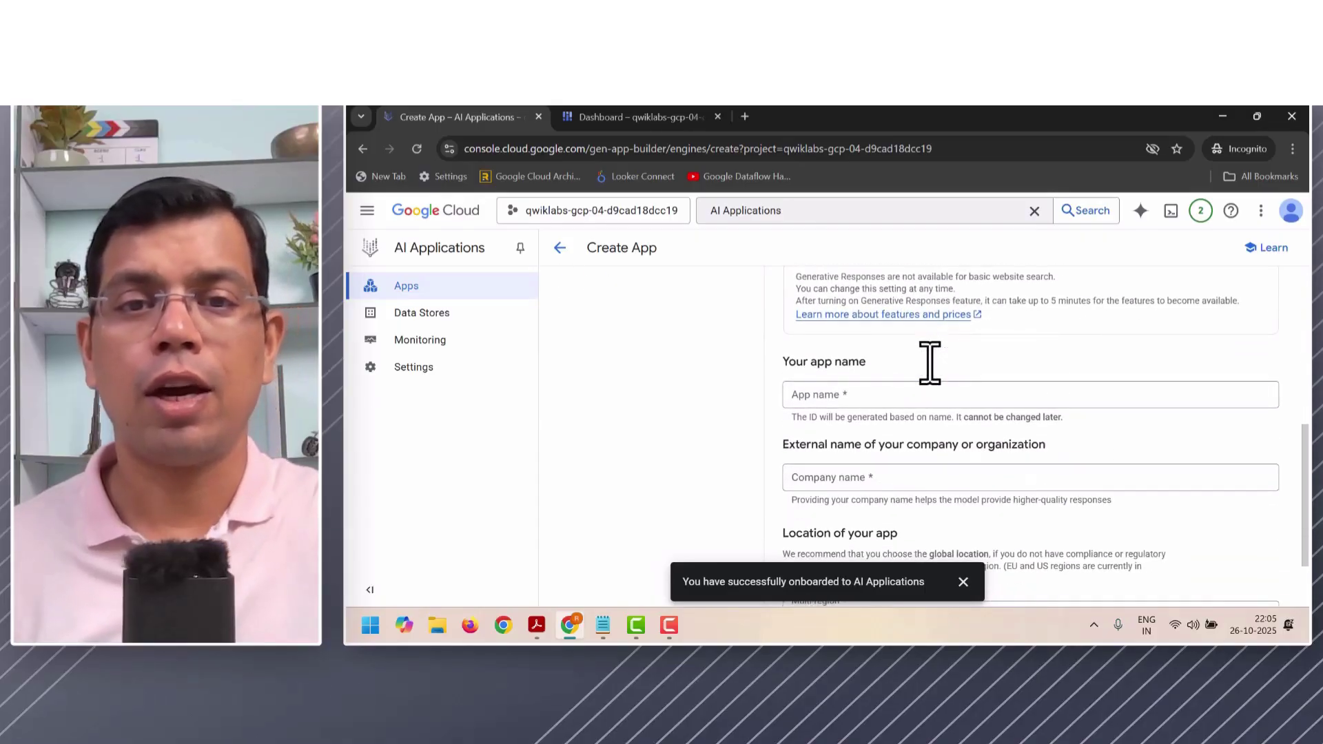
scroll(940, 378, down, 1)
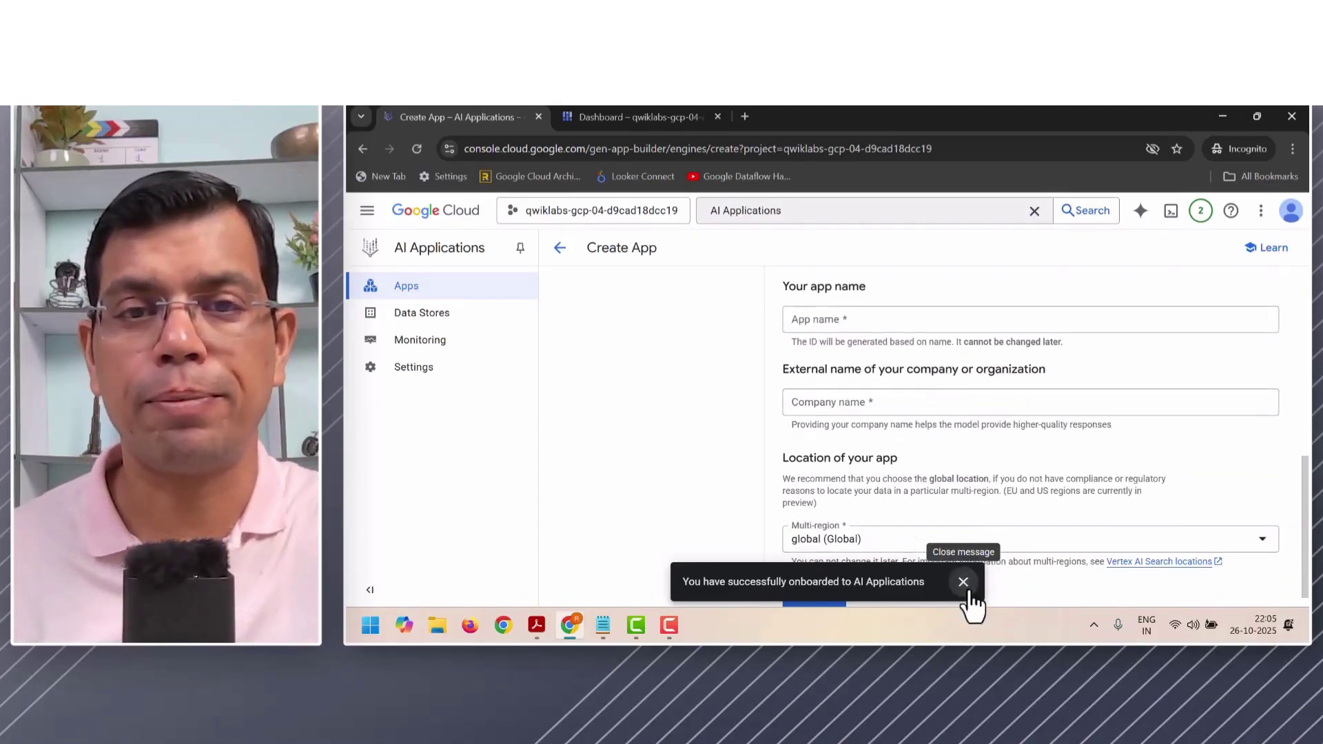
click(964, 583)
scroll(1004, 384, up, 7)
- Switch to Hands-on Lab.txt in Notepad, select the app name Google Cloud docs, and return to the Create App form in Chrome
key(alt+Tab)
key(Tab)
key(Tab)
key(Tab)
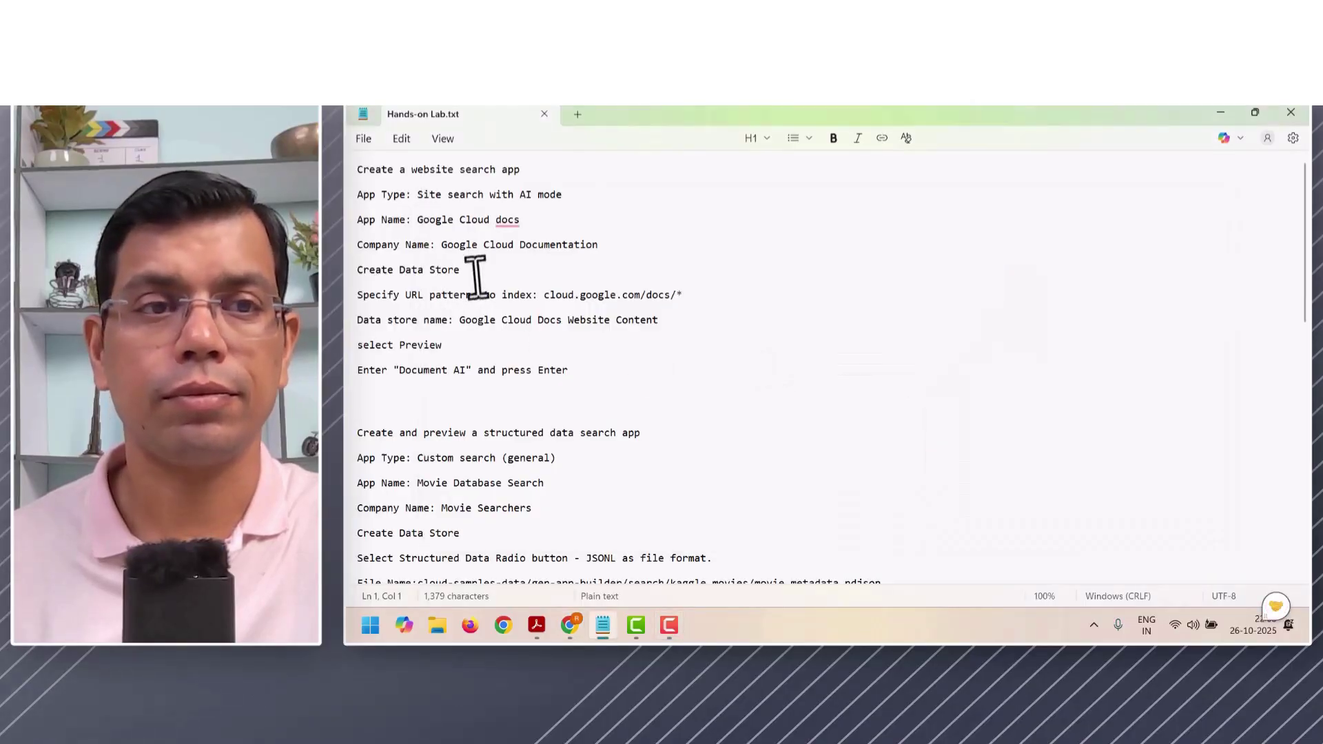
click(637, 119)
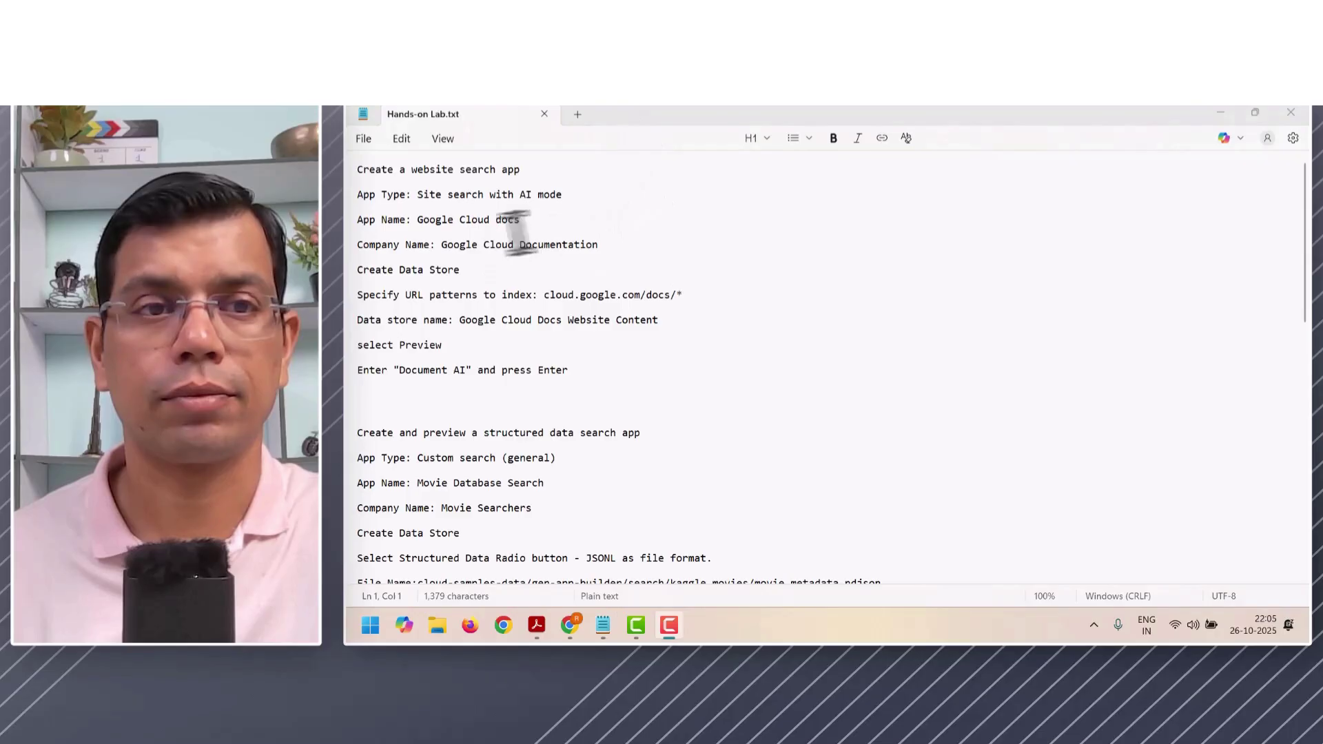
drag(417, 221, 520, 227)
key(alt+Tab)
key(alt+Tab)
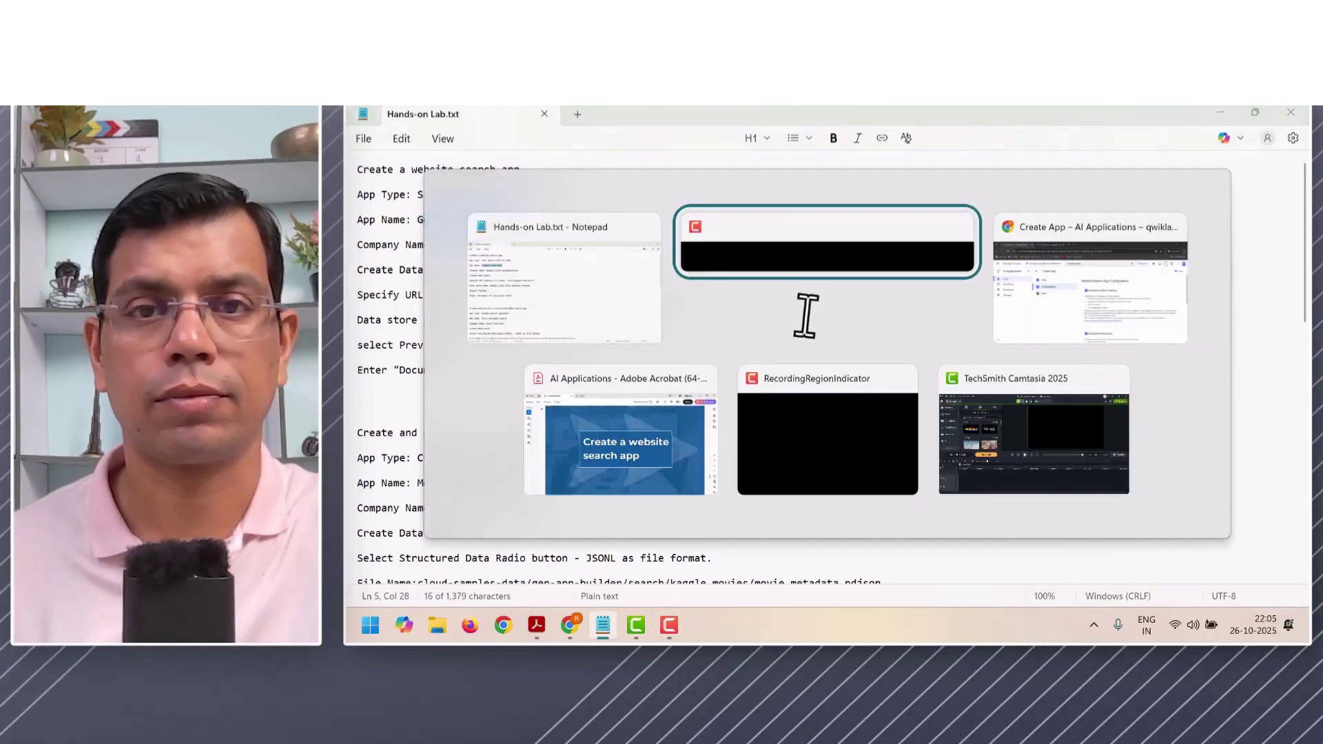
- Set the app name to Google Cloud docs
scroll(922, 375, down, 1)
scroll(924, 375, down, 2)
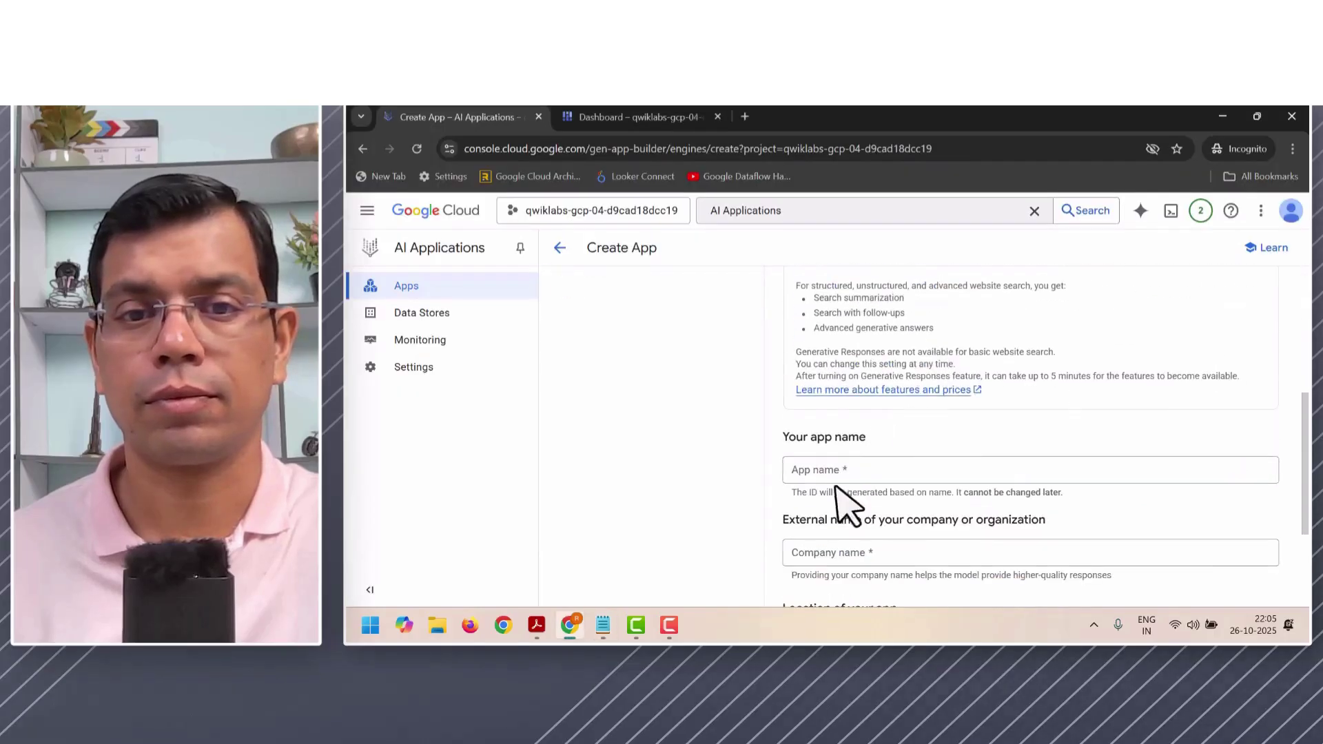
click(831, 475)
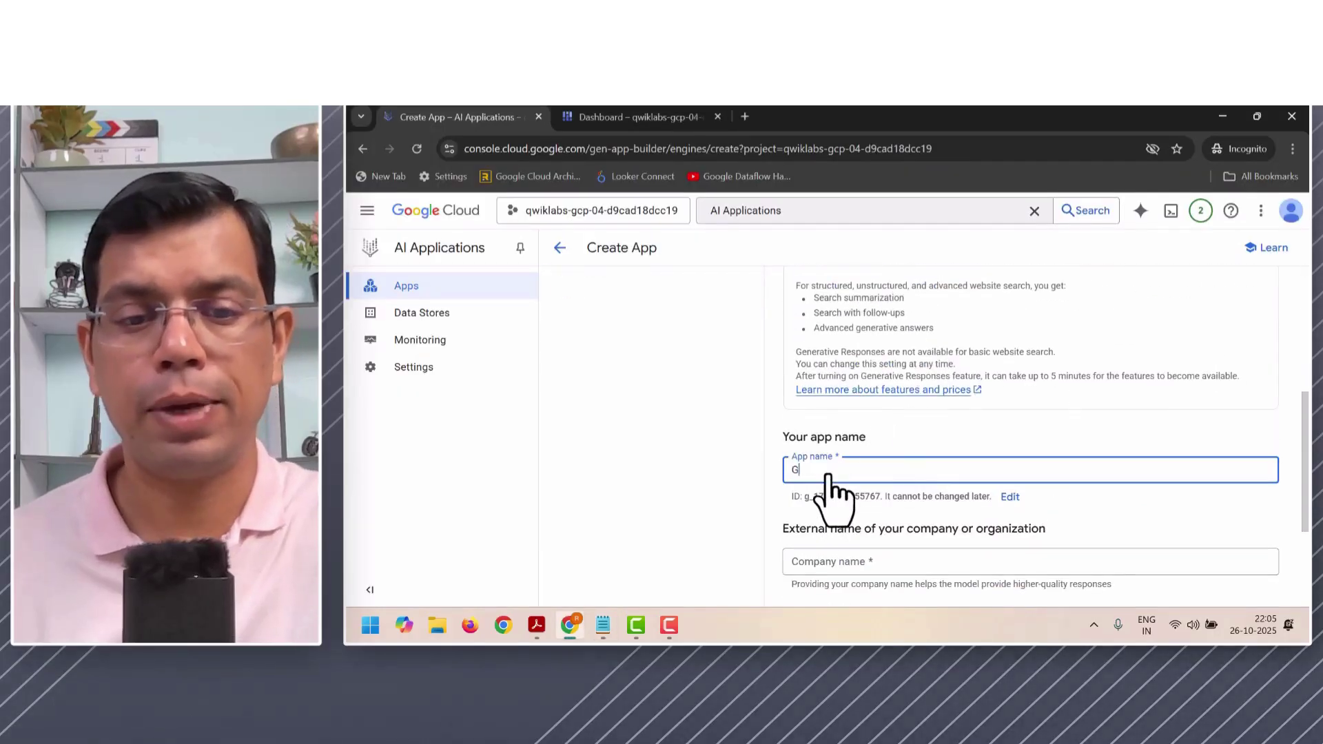
text(Google Cloud docs)
- Copy Google Cloud Documentation from the Notepad notes and enter it as the app's company name in Chrome
scroll(665, 467, down, 2)
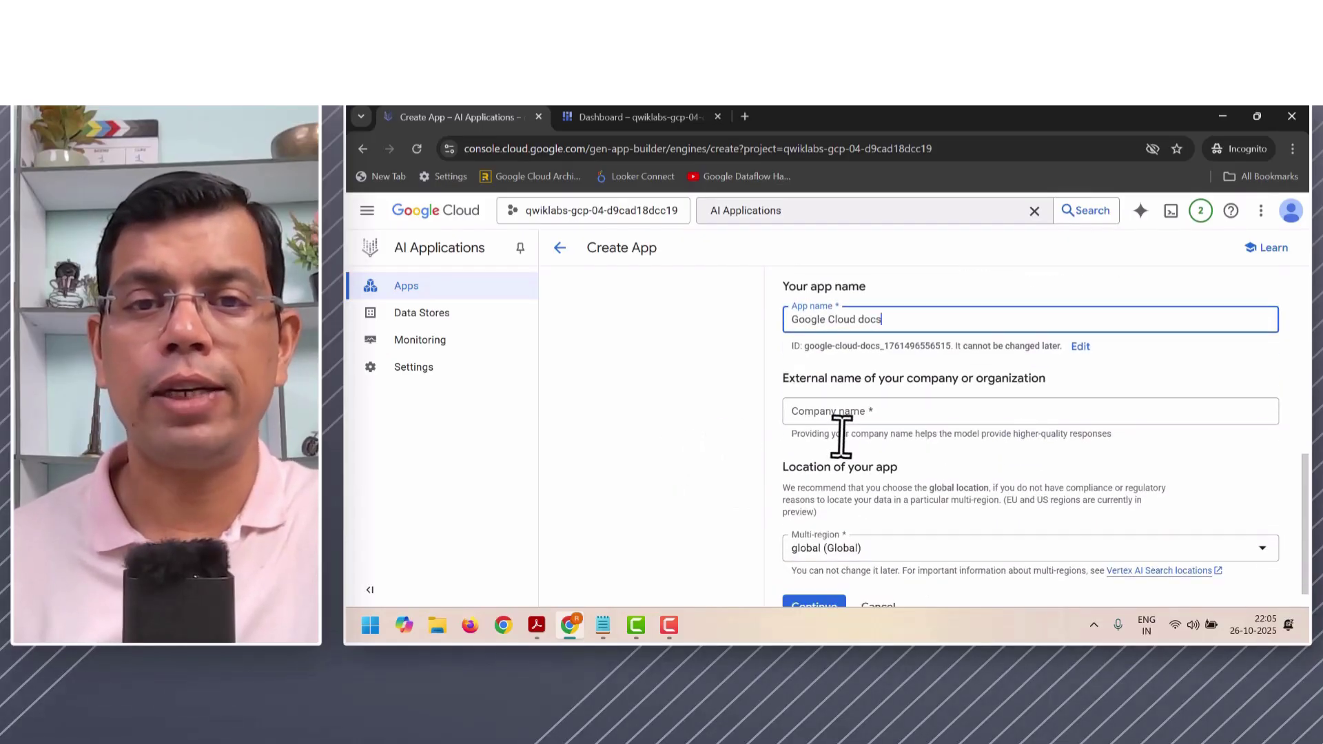
key(alt+Tab)
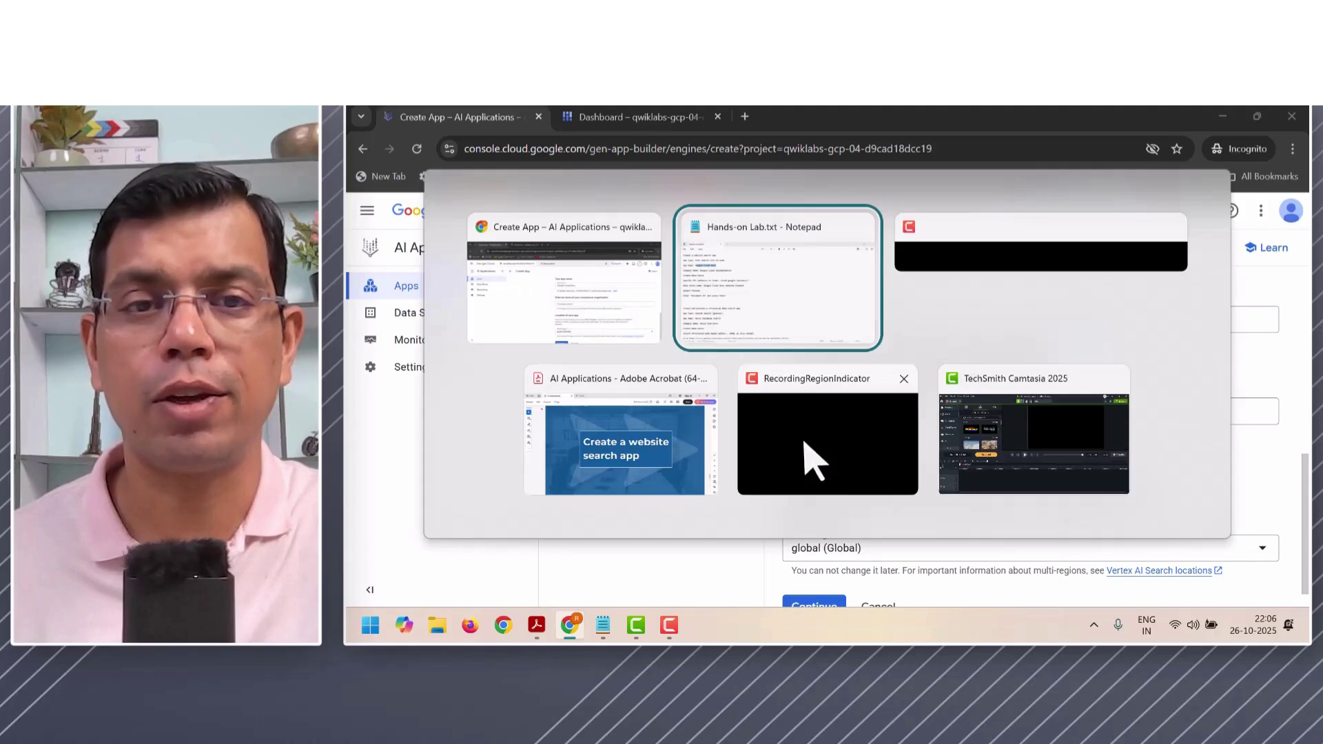
drag(442, 244, 599, 250)
key(ctrl+c)
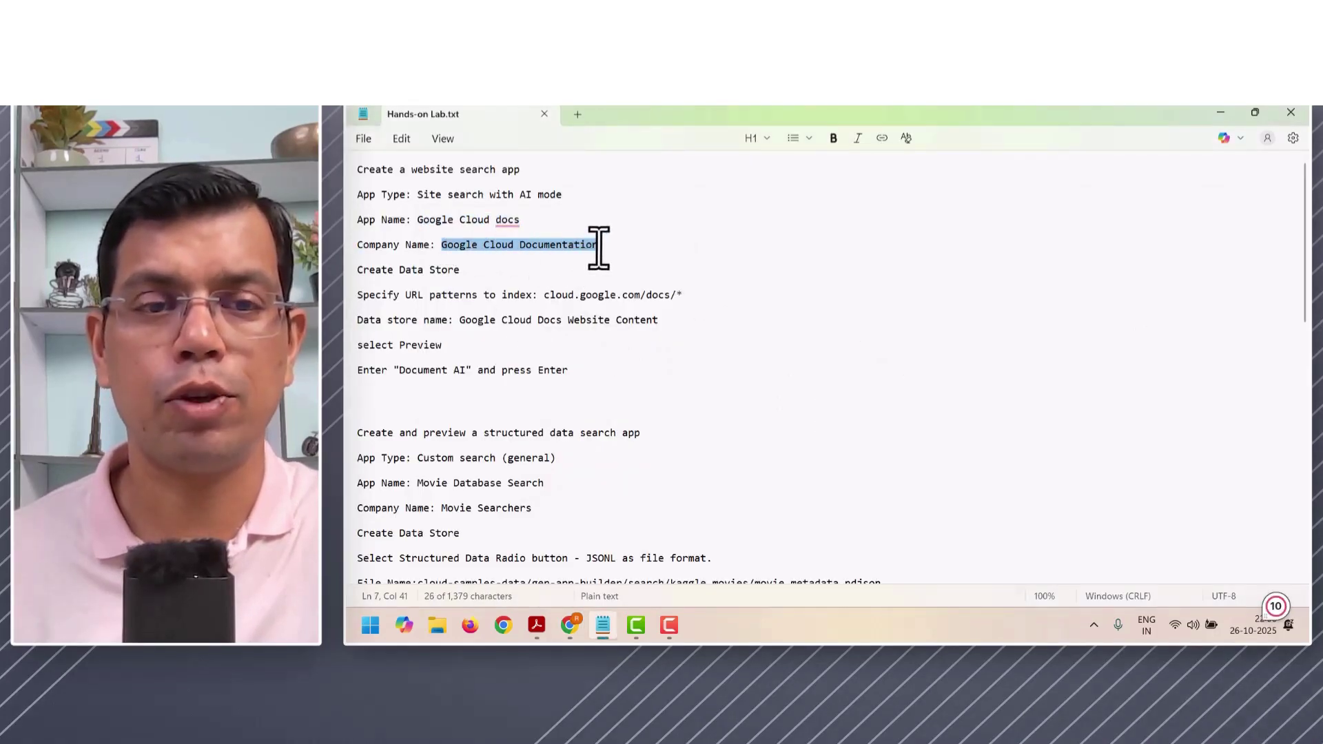
key(alt+Tab)
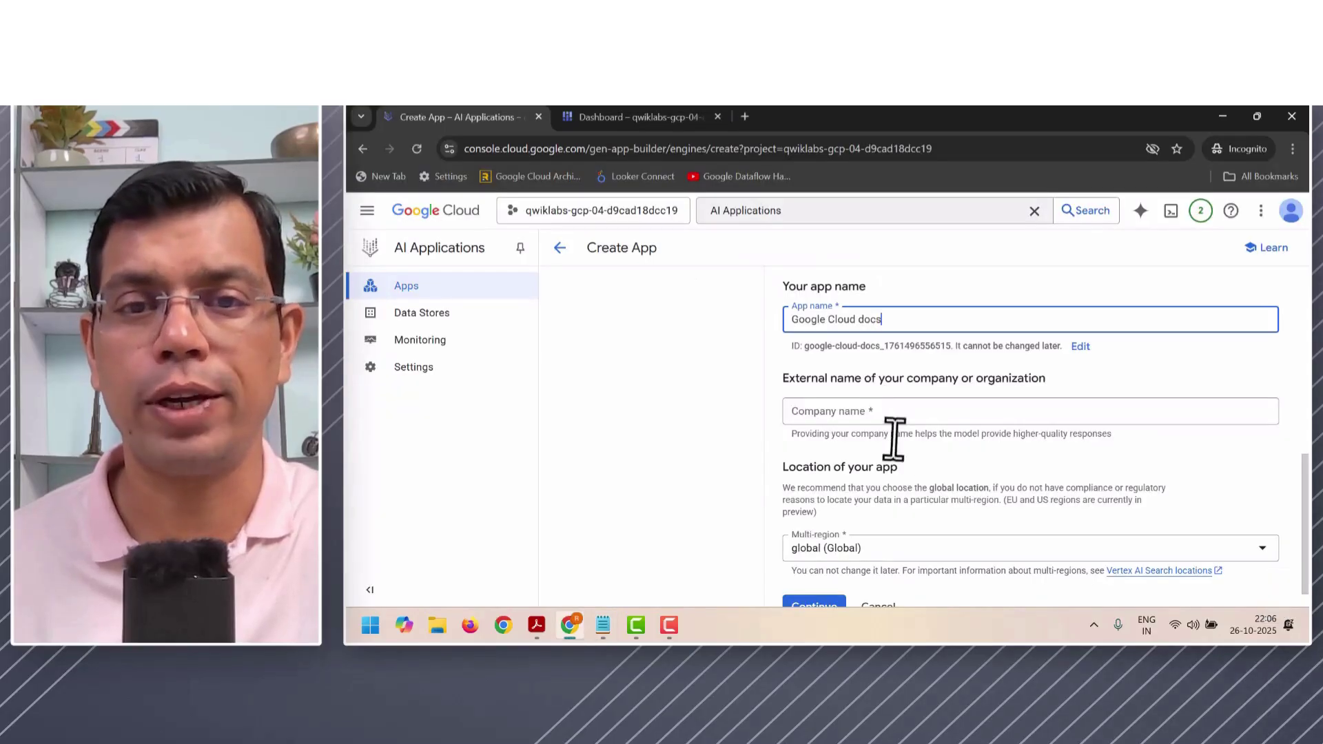
click(895, 414)
key(ctrl+v)
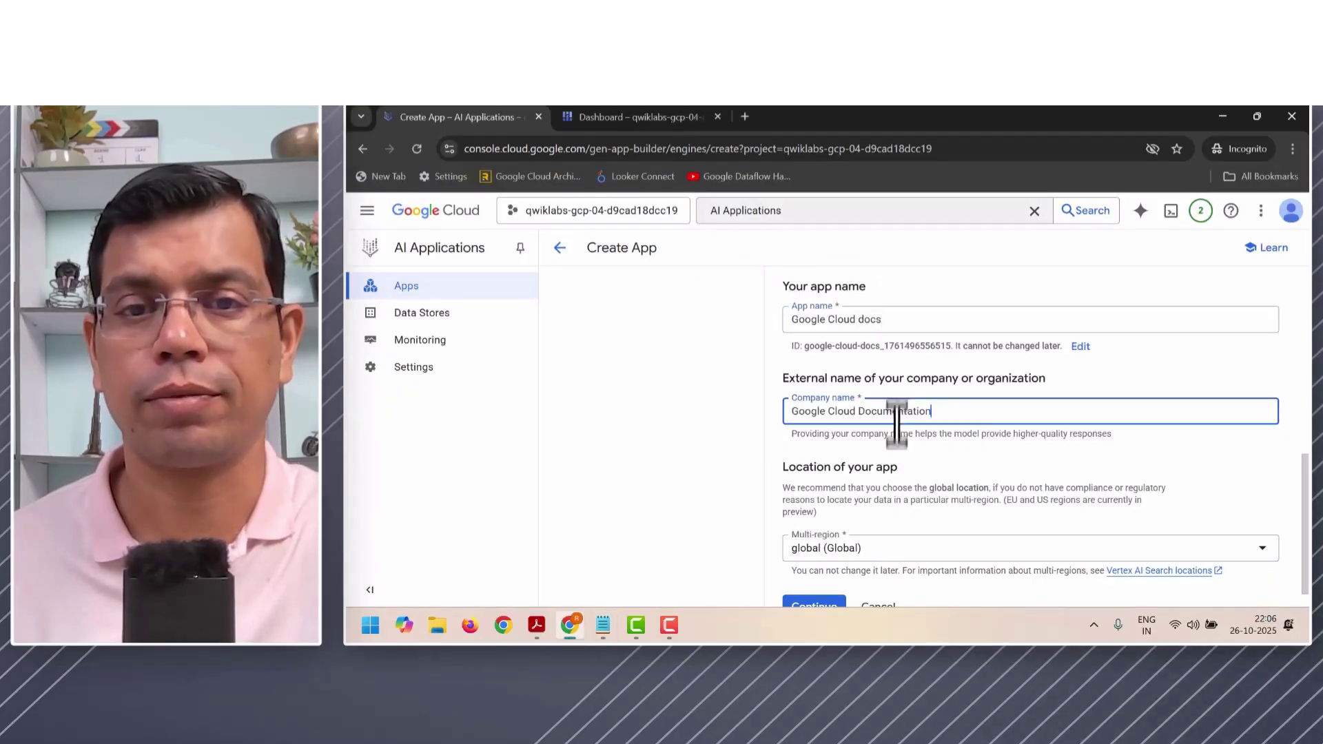
click(903, 462)
- Accept the configuration with the global multi-region and start creating a data store for the app
scroll(900, 455, down, 1)
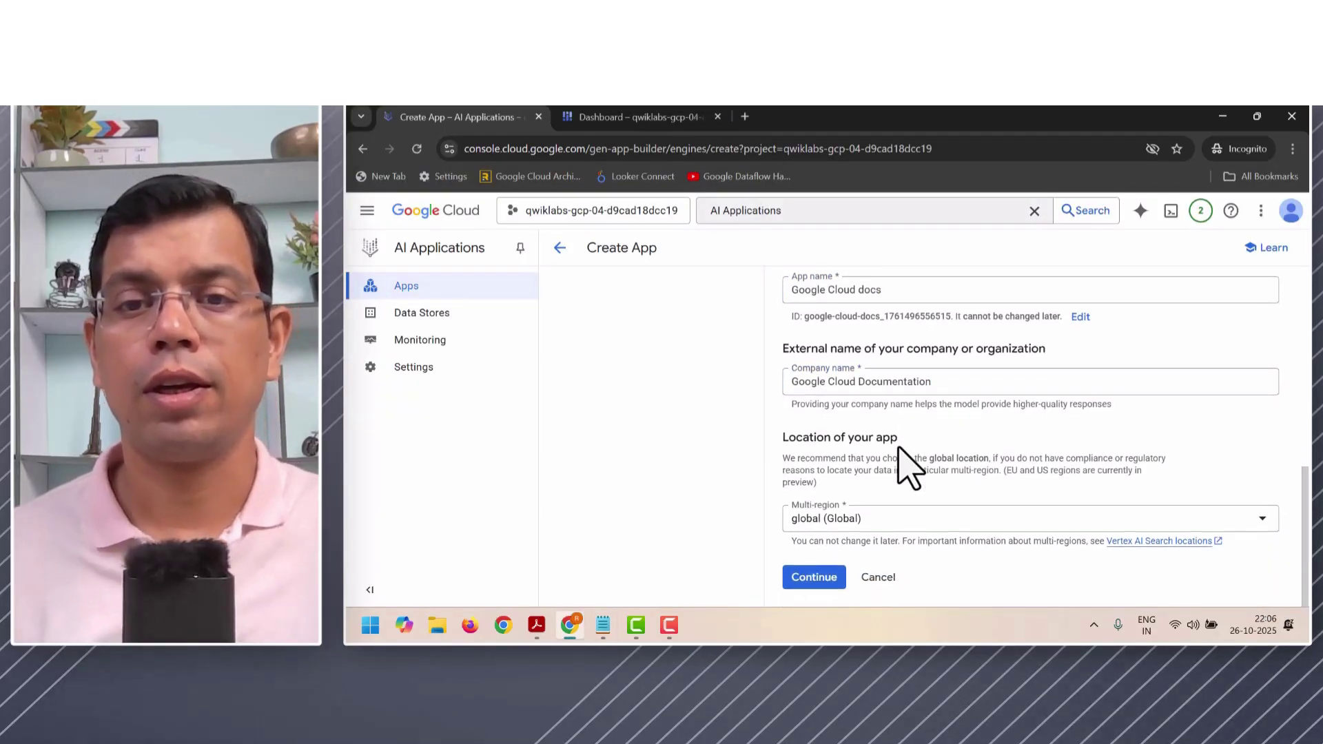
click(820, 579)
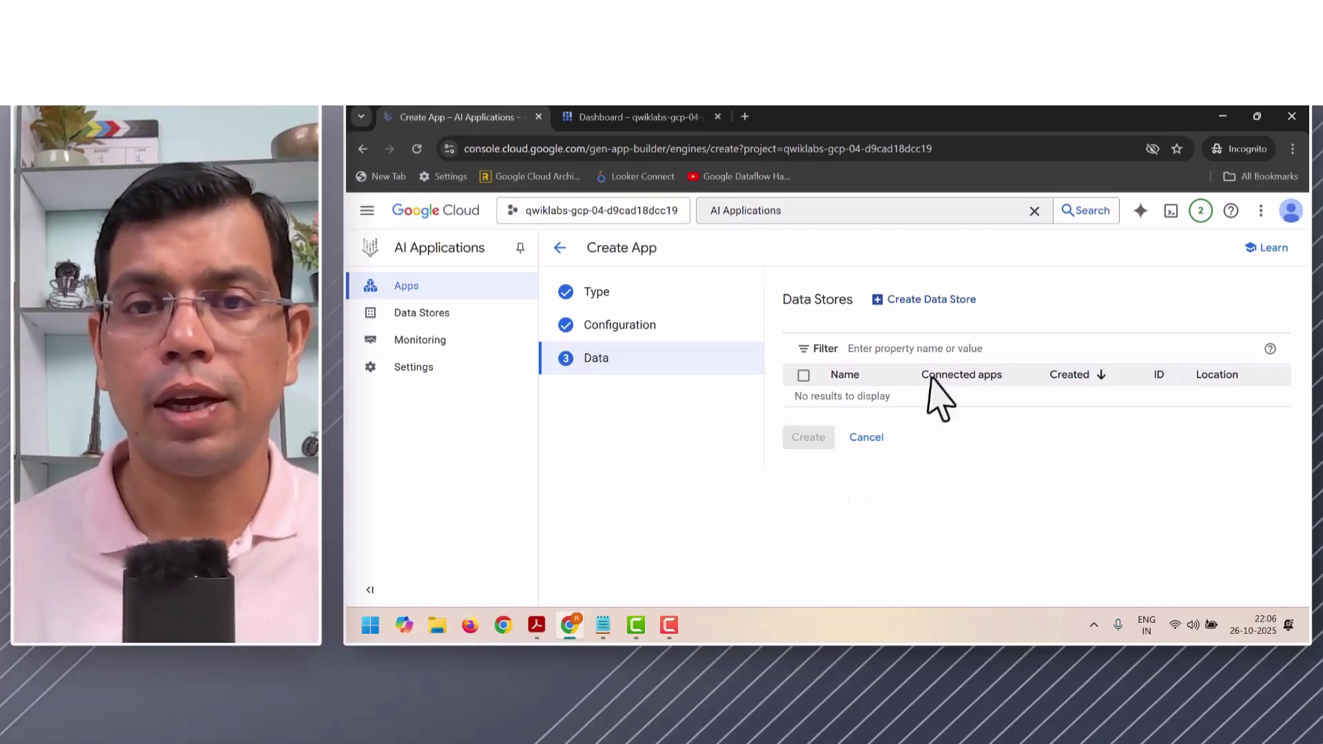
click(889, 324)
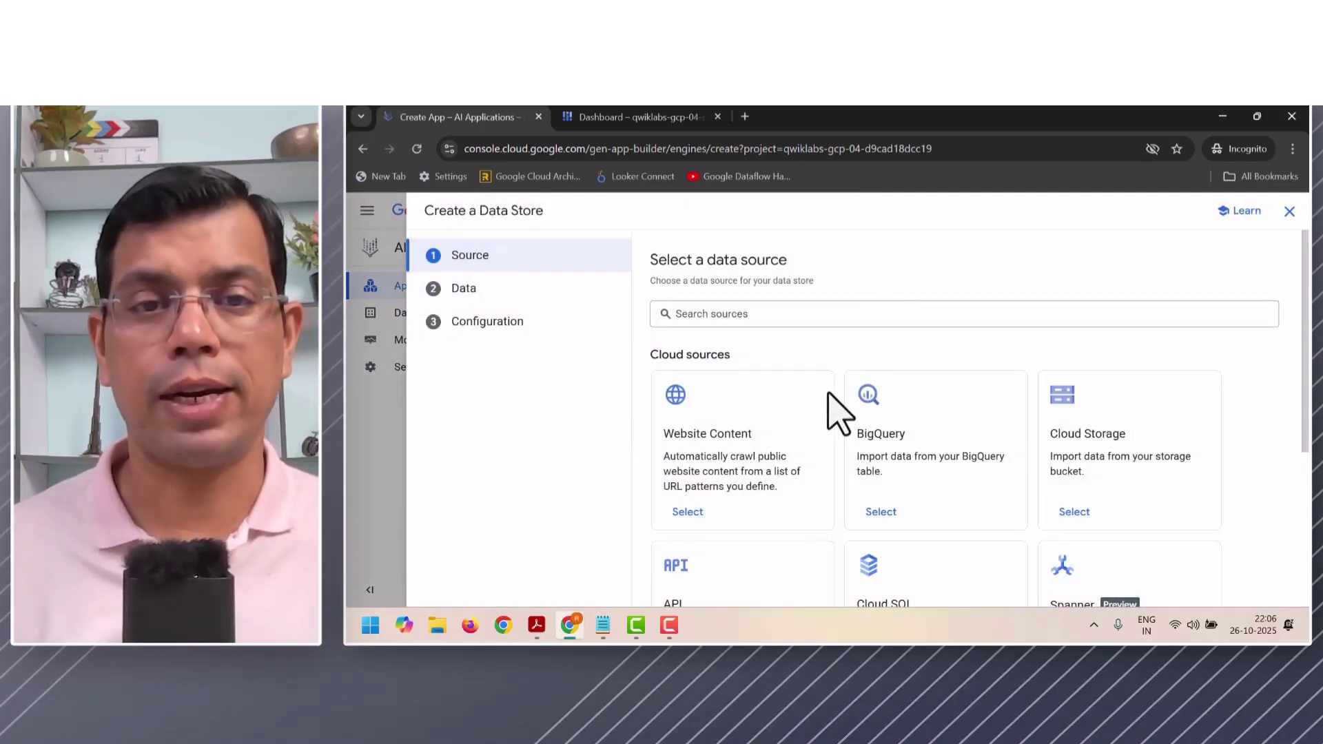
- Review the available cloud sources and select Website Content as the data store's source
scroll(840, 410, down, 1)
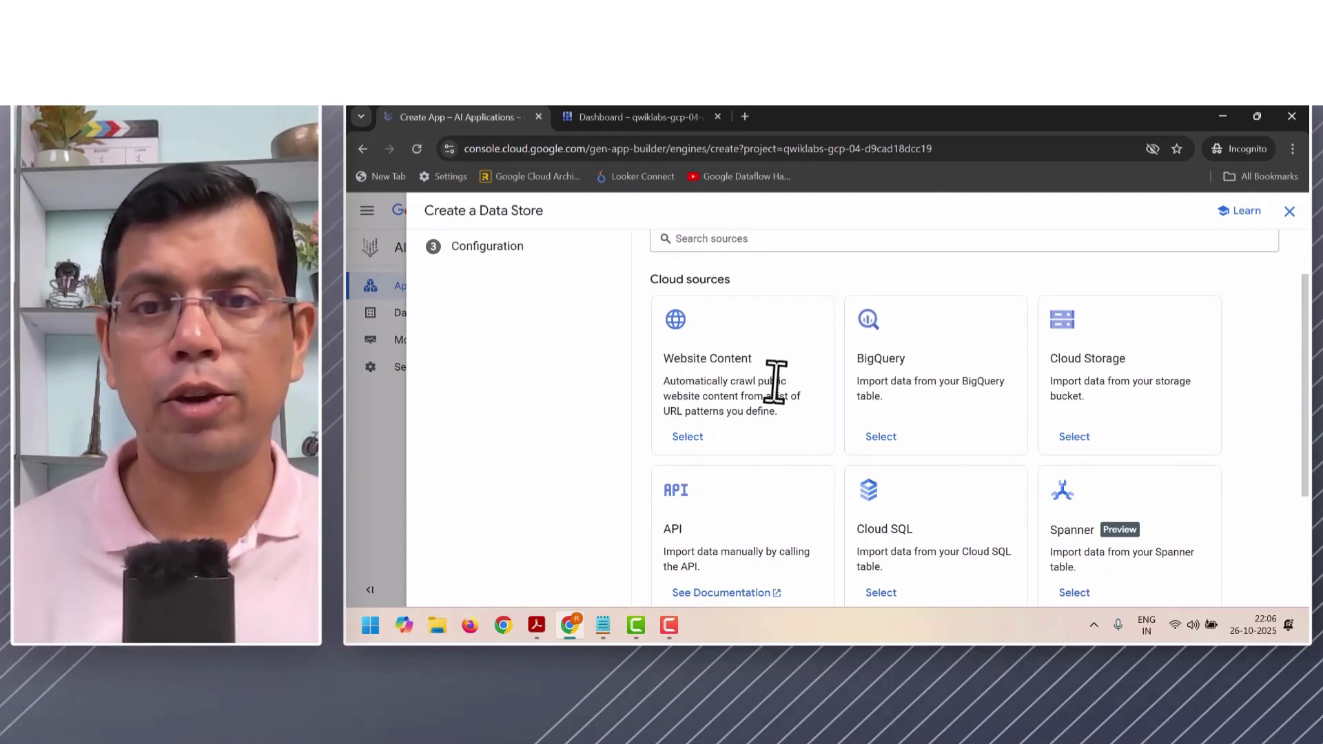
scroll(774, 378, down, 1)
scroll(774, 379, up, 2)
scroll(867, 392, down, 1)
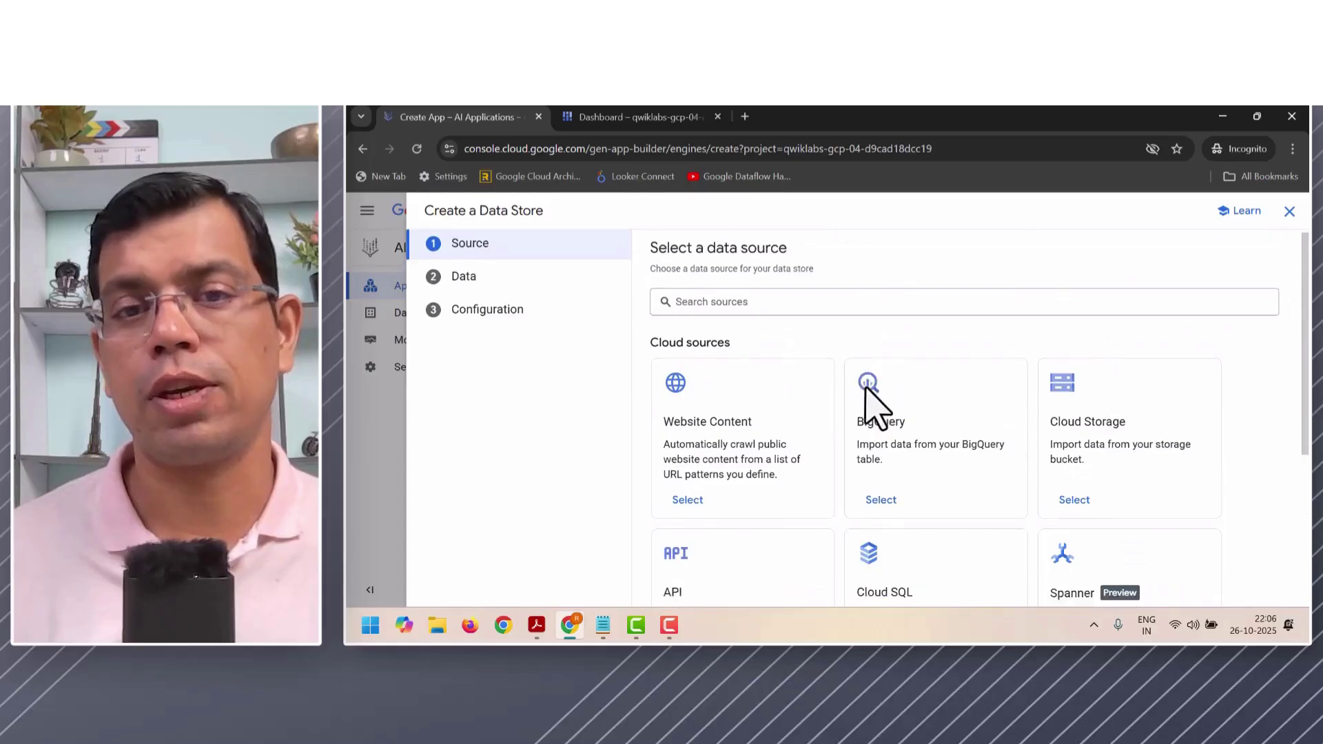
scroll(882, 344, down, 1)
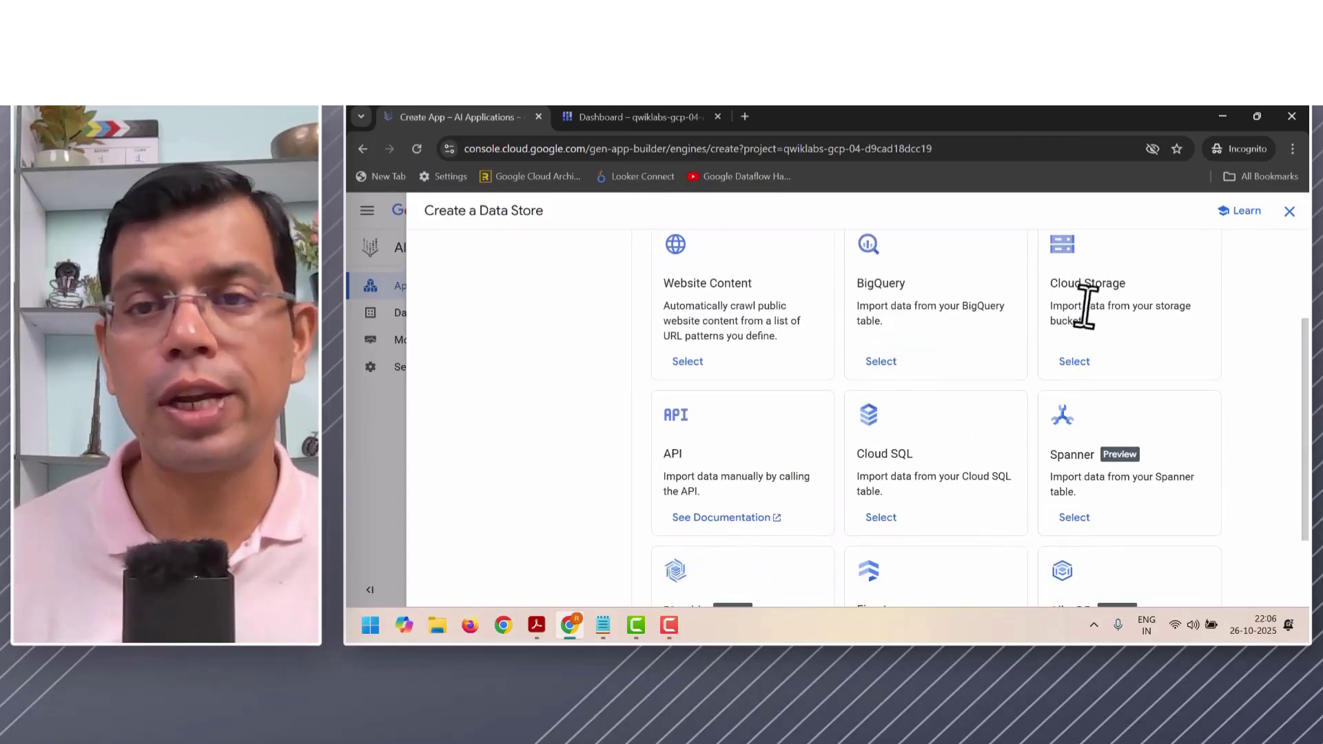
scroll(793, 400, down, 2)
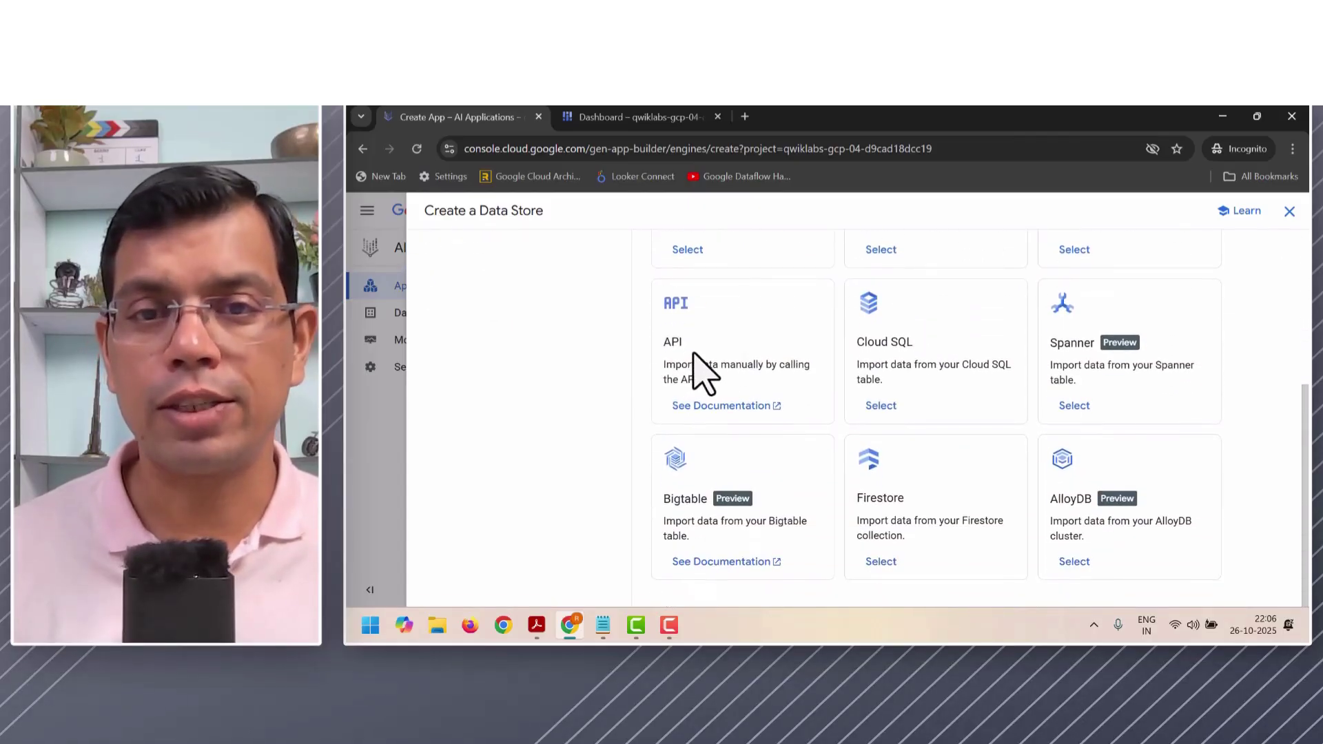
scroll(861, 476, up, 5)
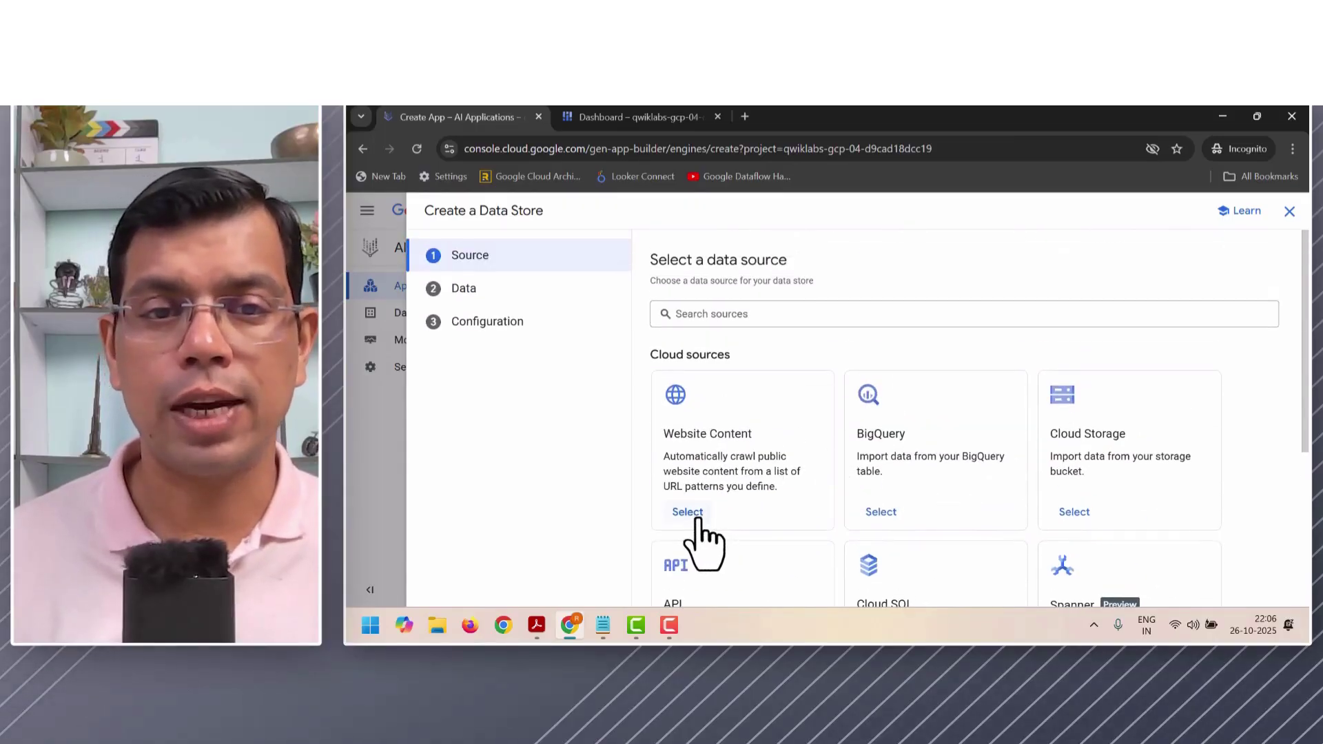
click(698, 521)
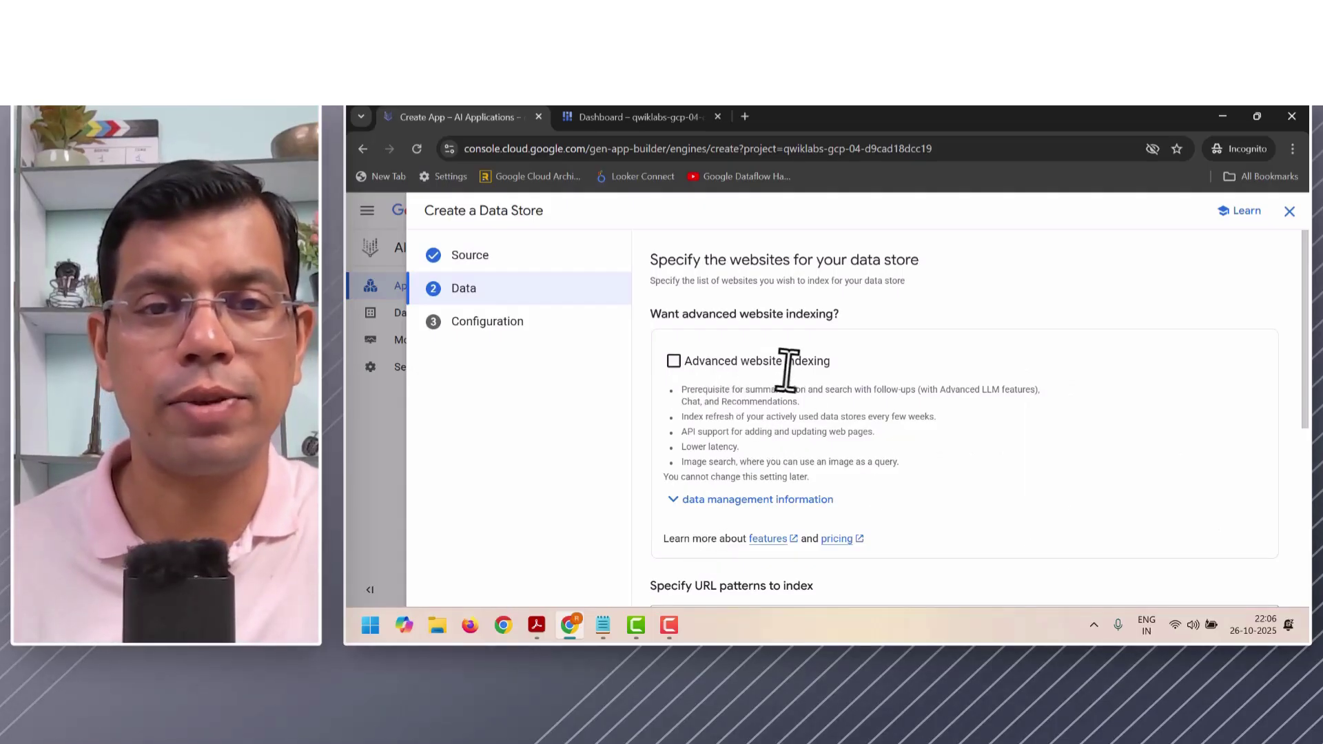
- Copy cloud.google.com/docs/* from the Notepad notes, enter it in Chrome as the data store's site to include, and continue to the configuration
scroll(793, 379, down, 4)
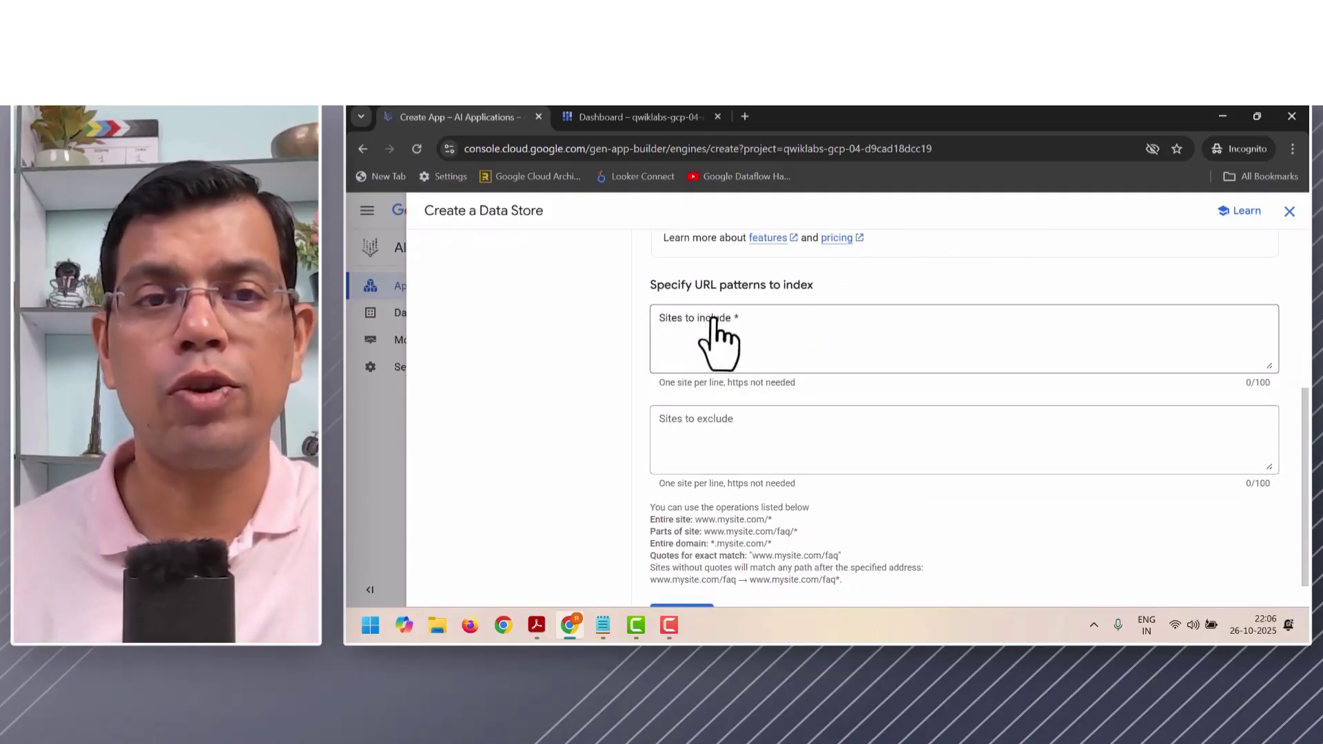
key(alt+Tab)
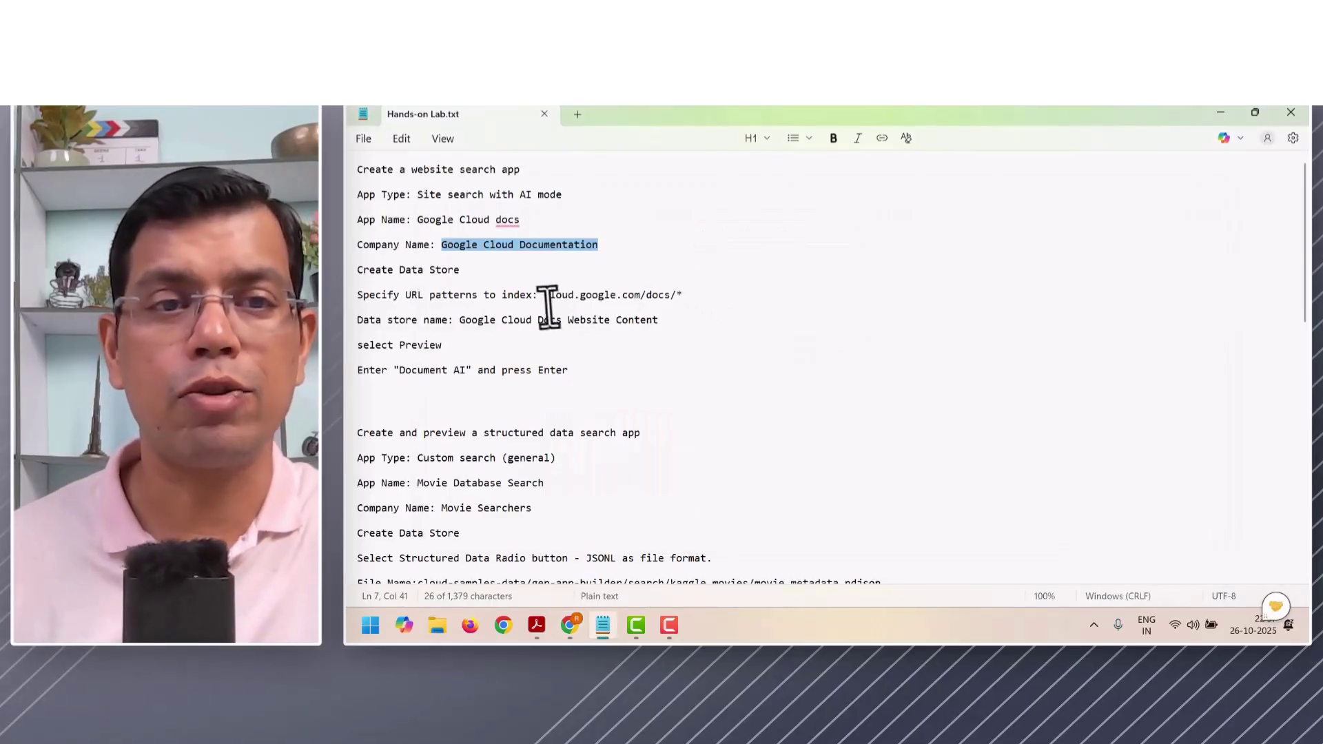
drag(545, 295, 686, 301)
key(ctrl+c)
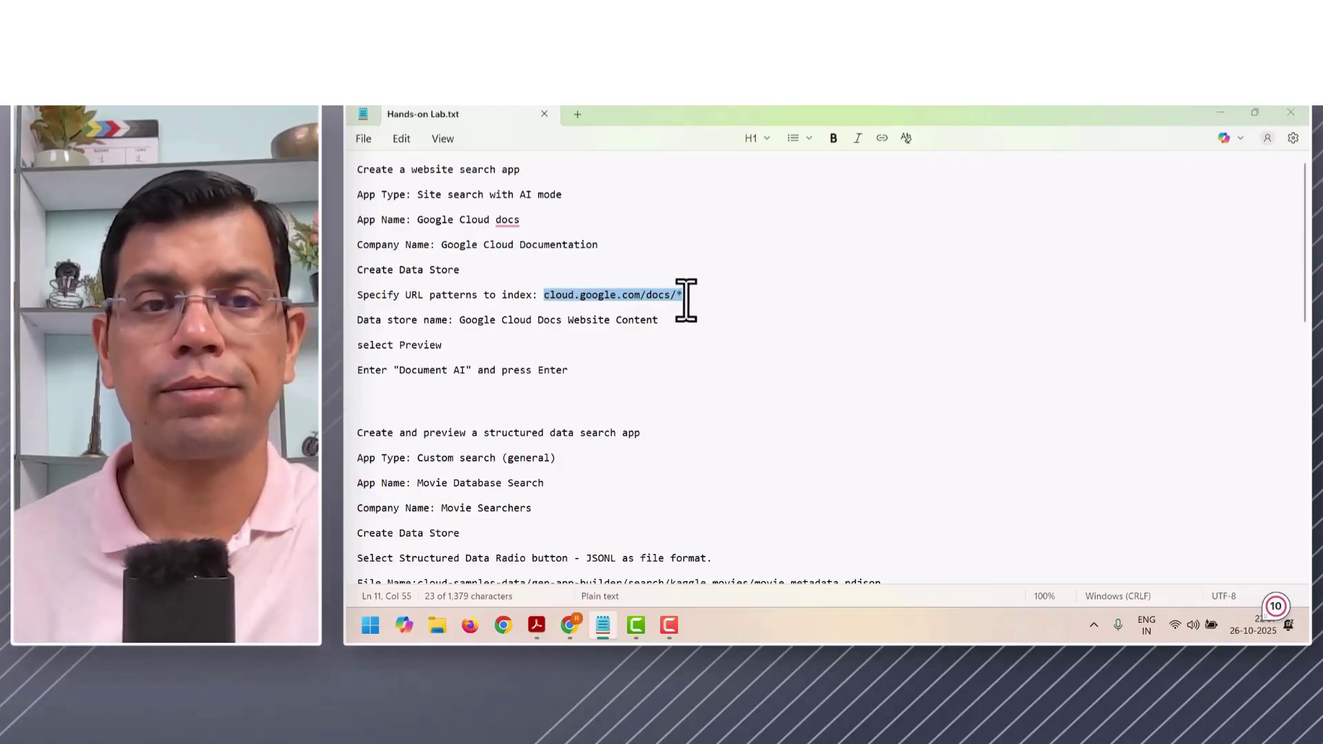
key(alt+Tab)
click(694, 331)
key(ctrl+v)
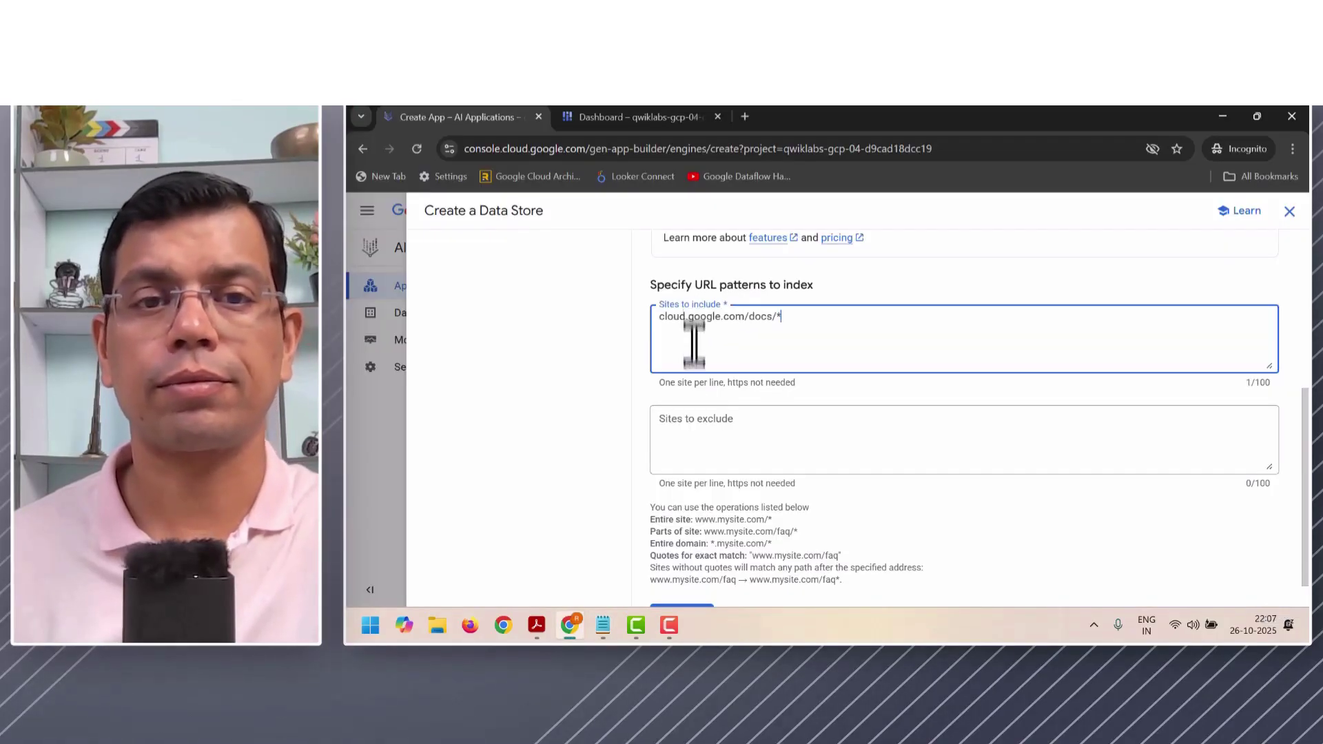
click(688, 391)
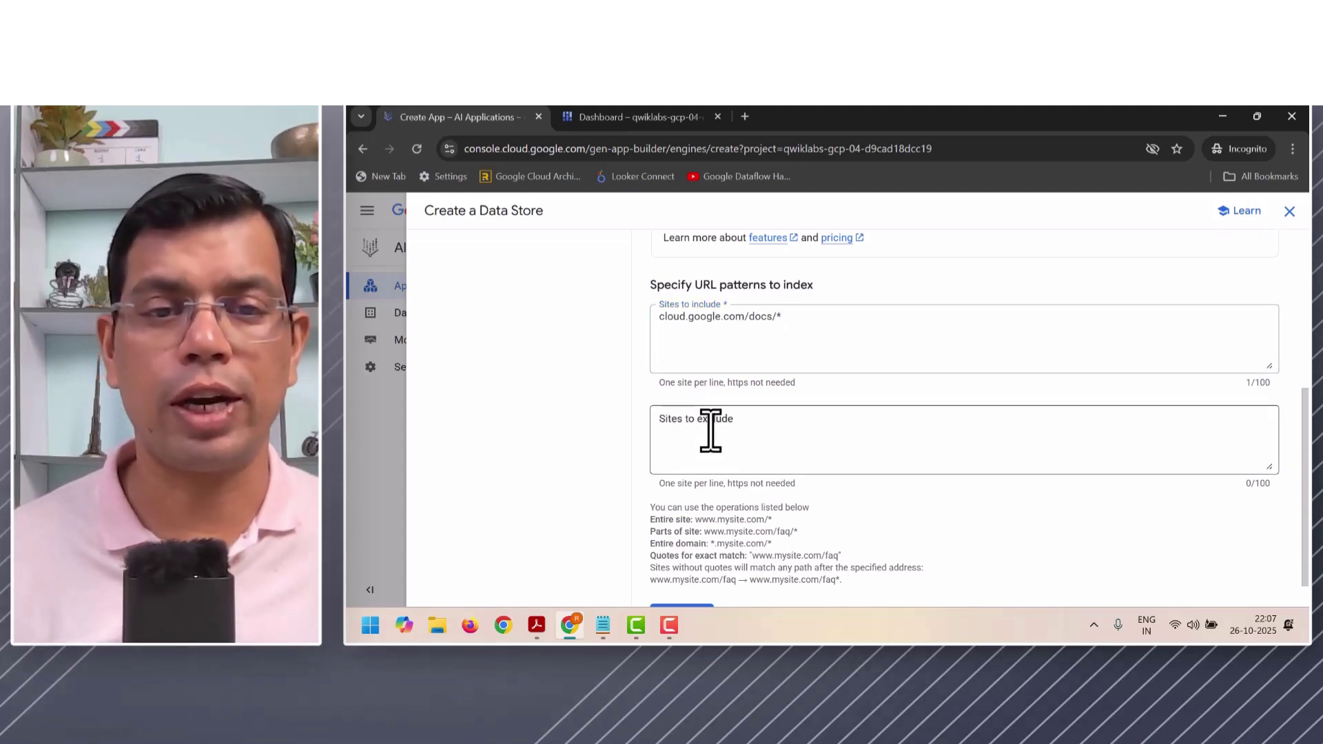
scroll(712, 429, down, 1)
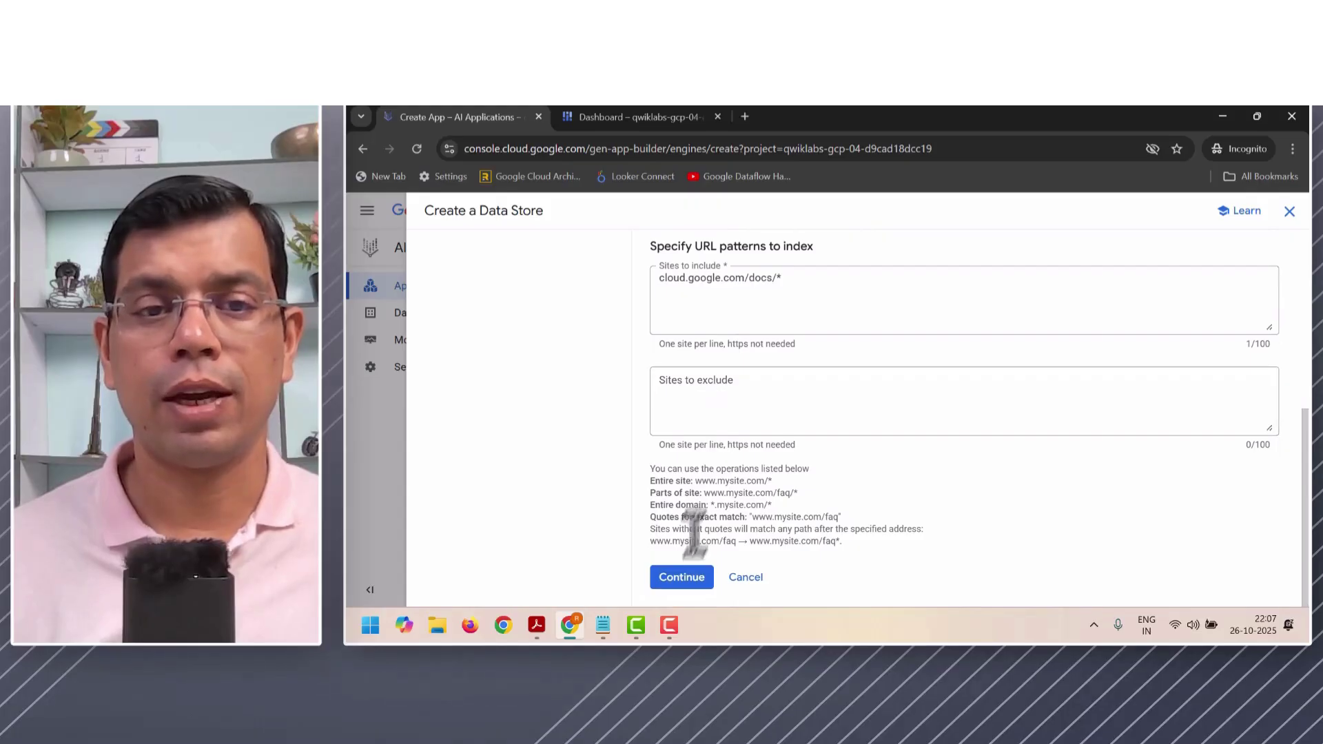
click(678, 581)
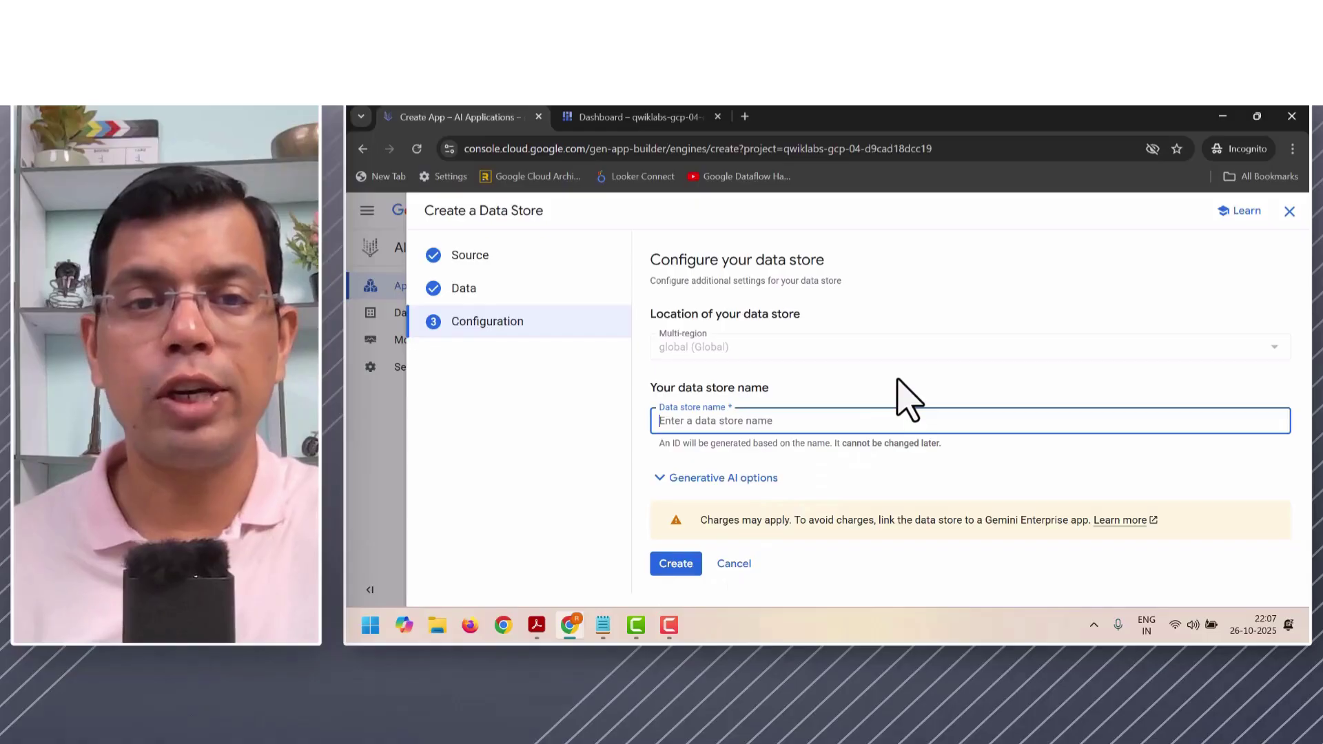
- Copy Google Cloud Docs Website Content from the Notepad notes and enter it as the data store name in Chrome
key(alt+Tab)
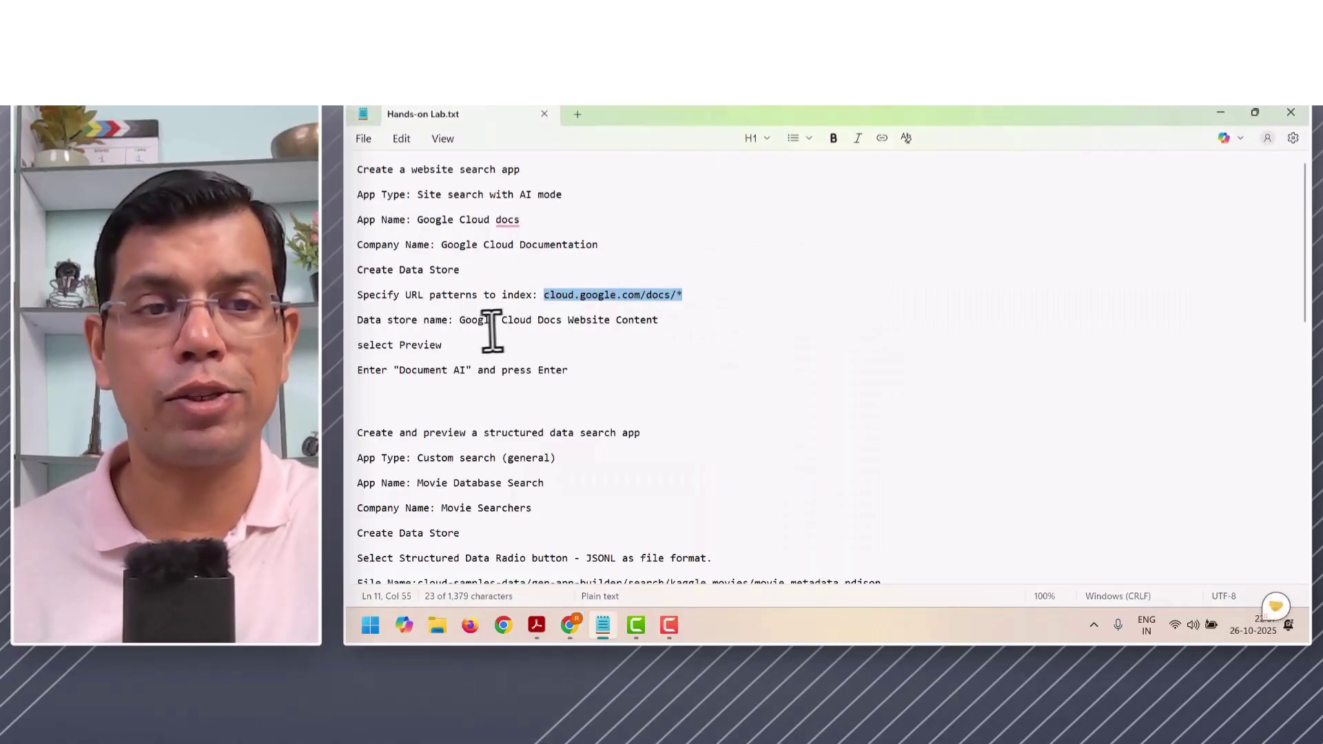
click(460, 321)
drag(460, 320, 666, 322)
key(ctrl+c)
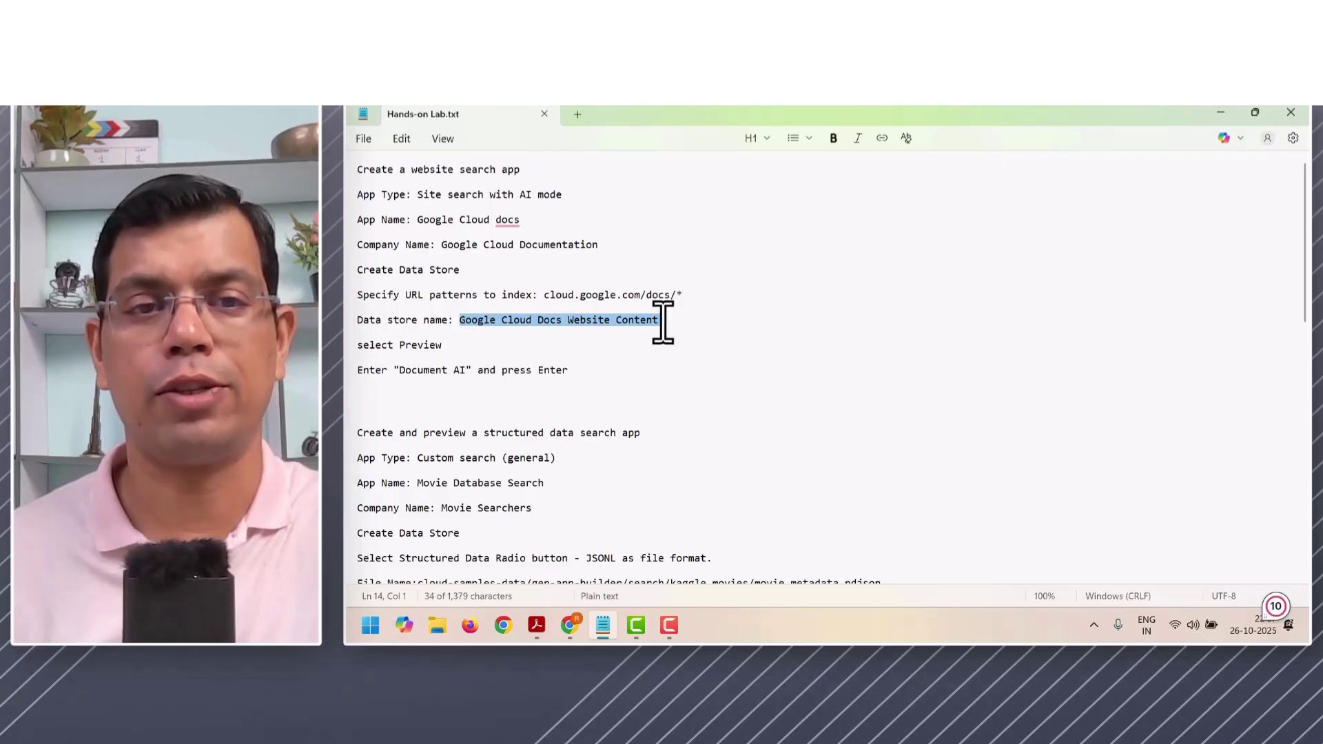
key(alt+Tab)
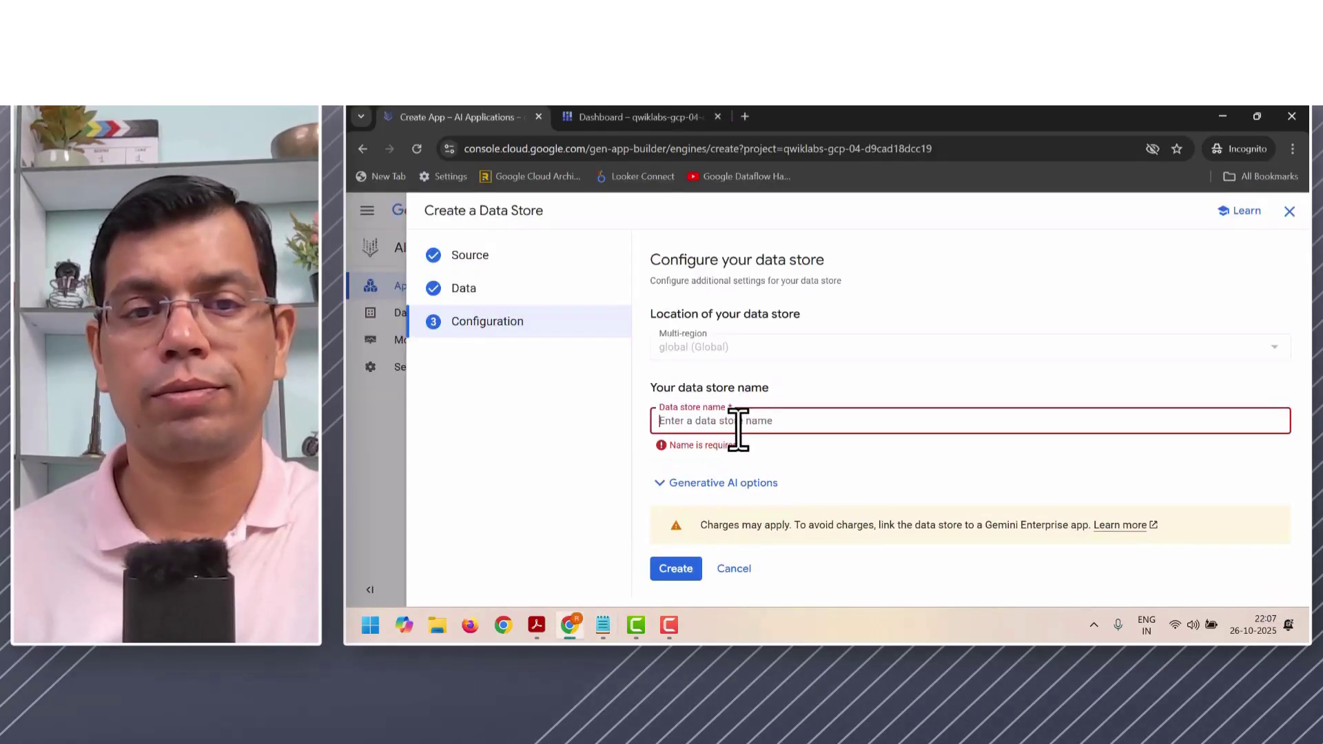
key(ctrl+v)
click(817, 469)
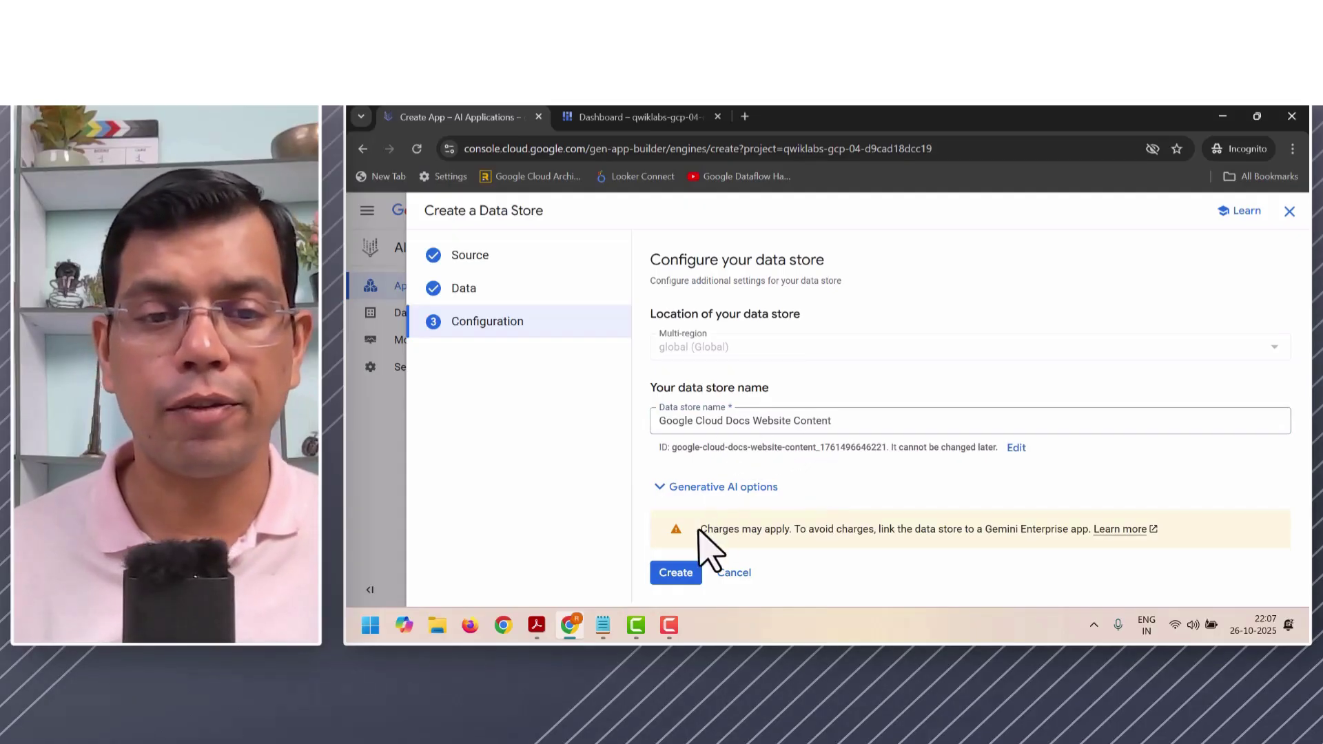
- Create the data store, create the app with it selected, and dismiss the notification
click(683, 577)
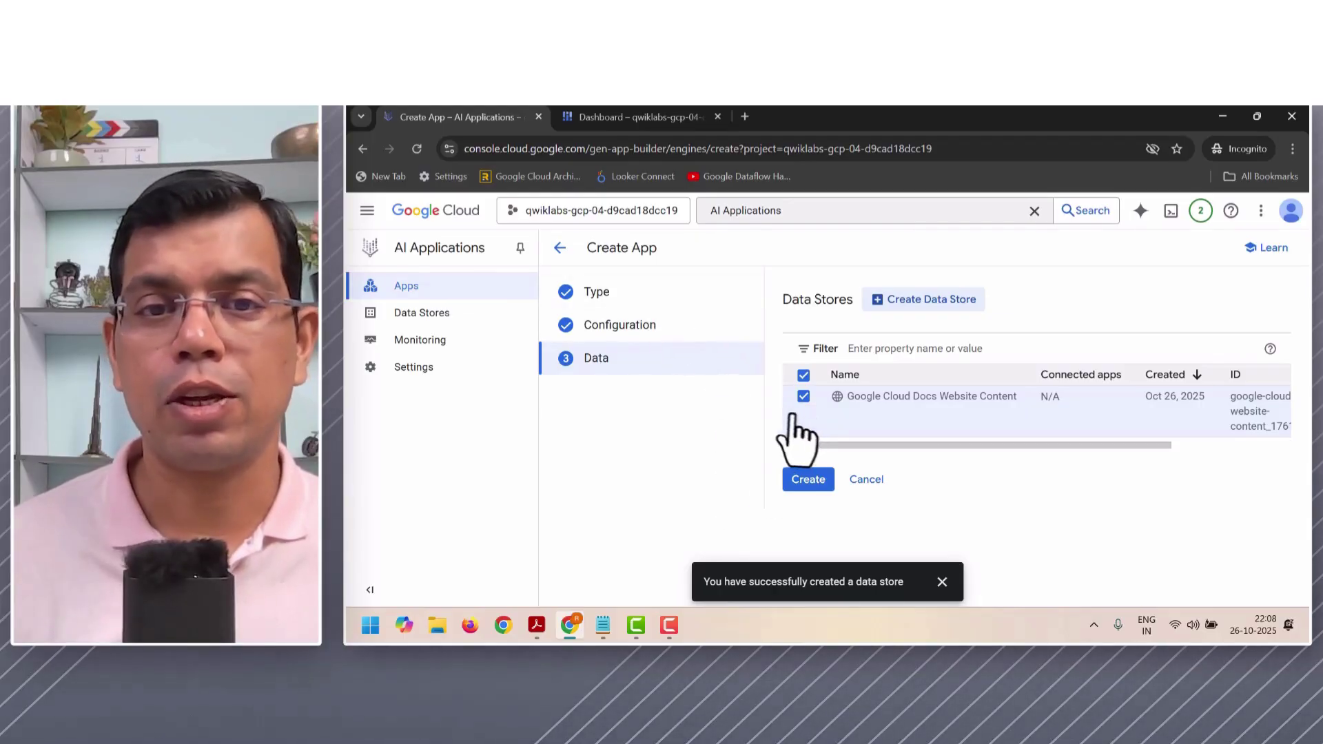
click(807, 480)
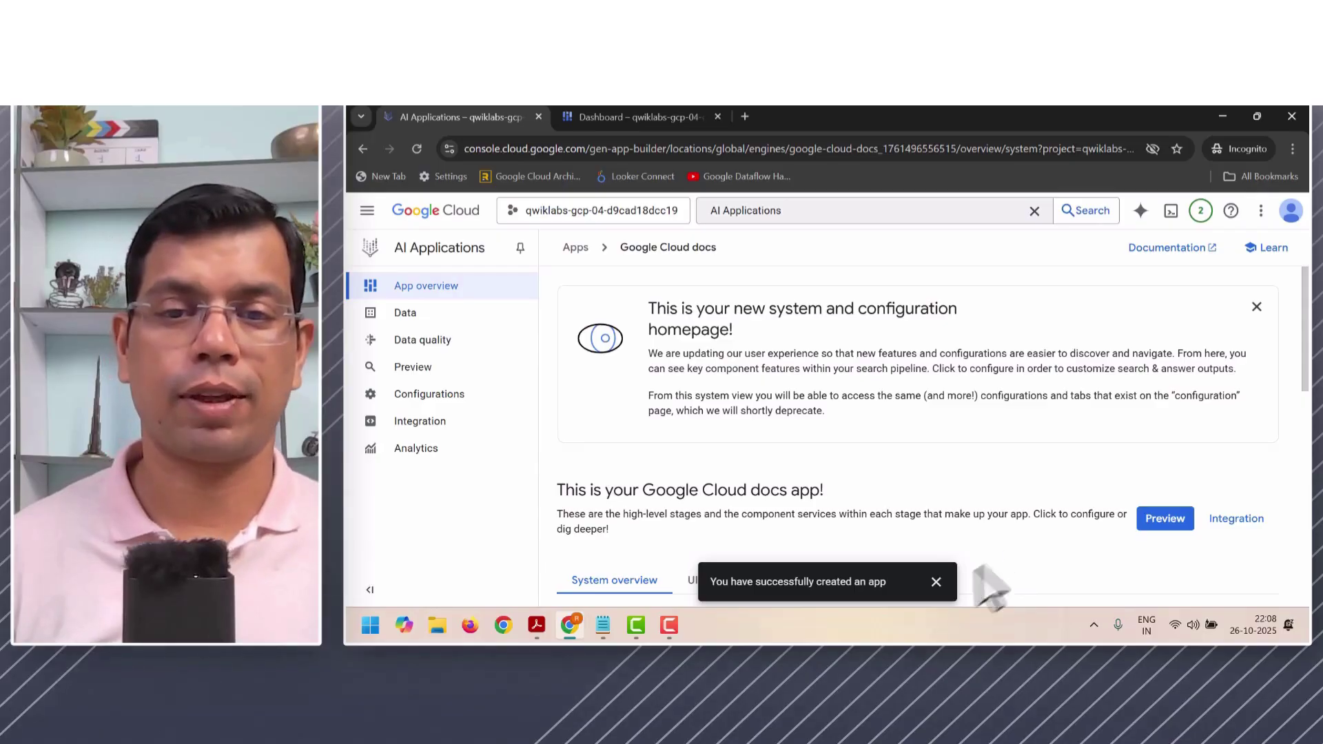
click(936, 582)
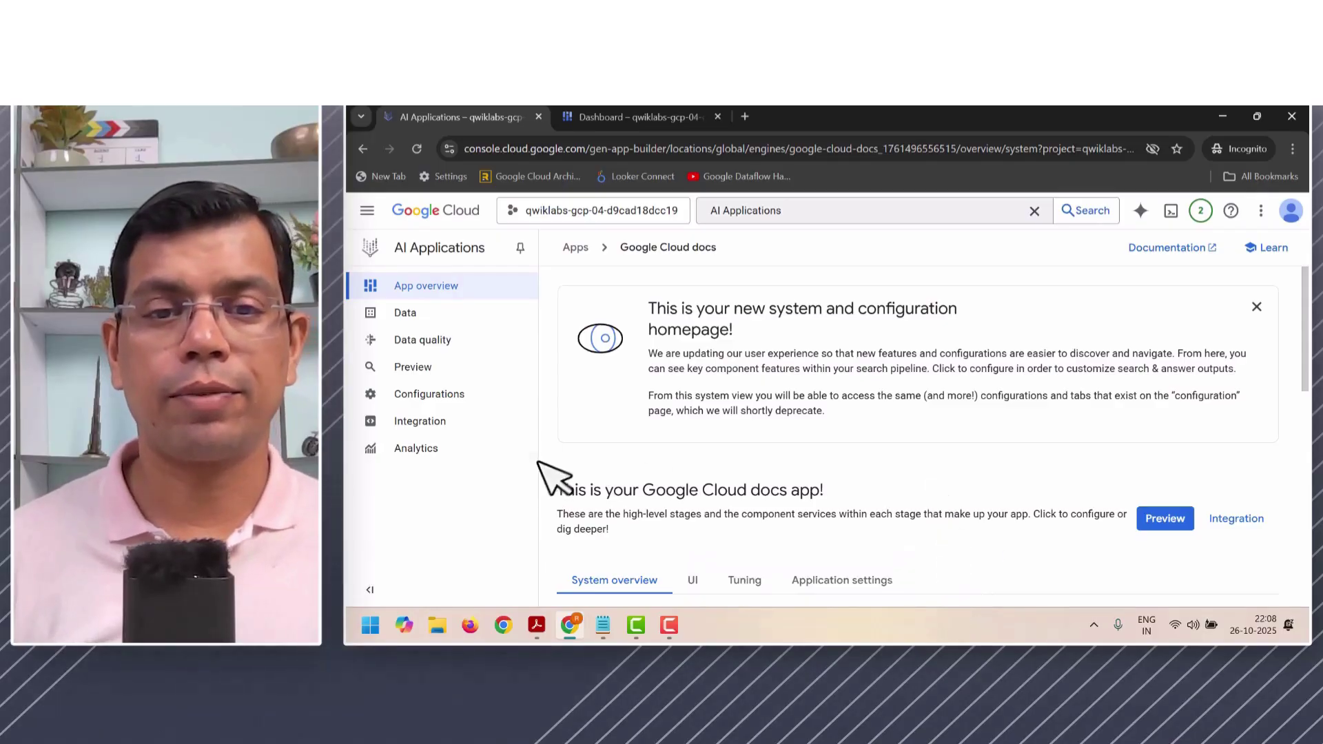
- Review the app's data page, including the website data store's details and its indexed URL patterns
click(399, 319)
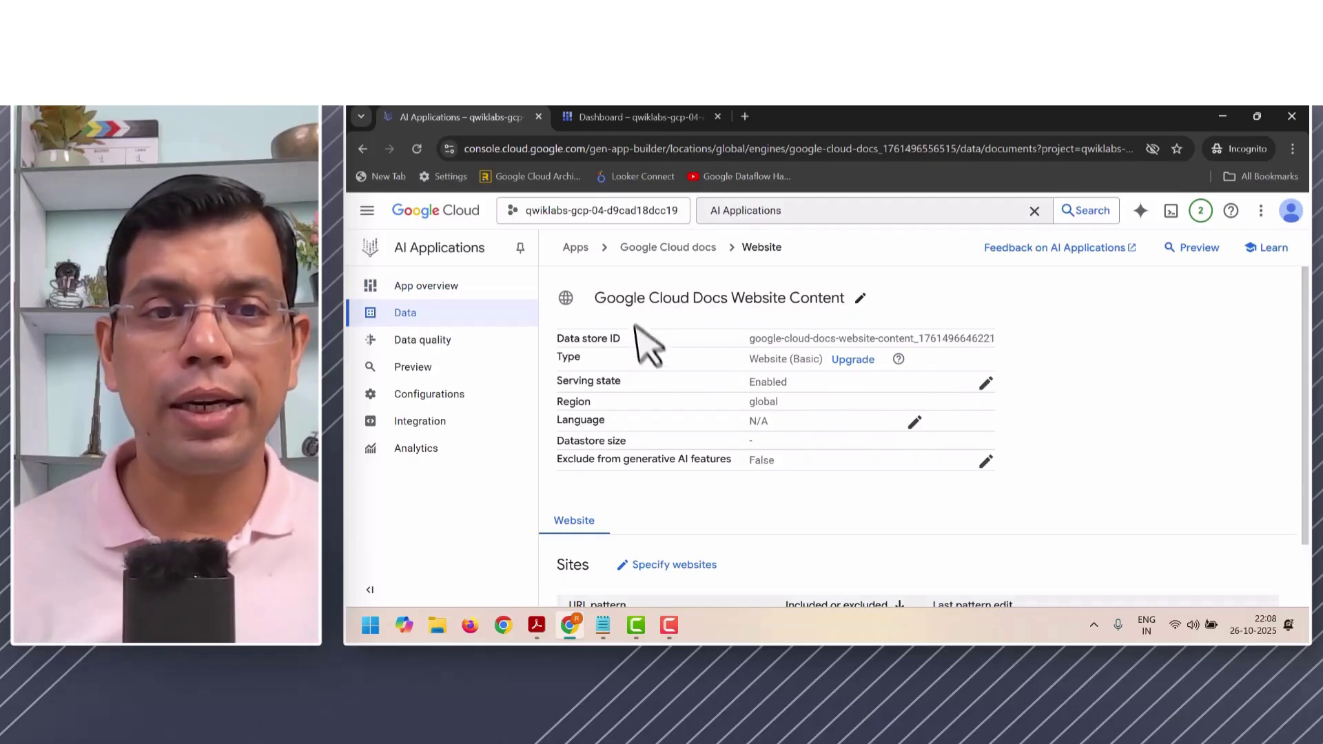
scroll(672, 391, down, 1)
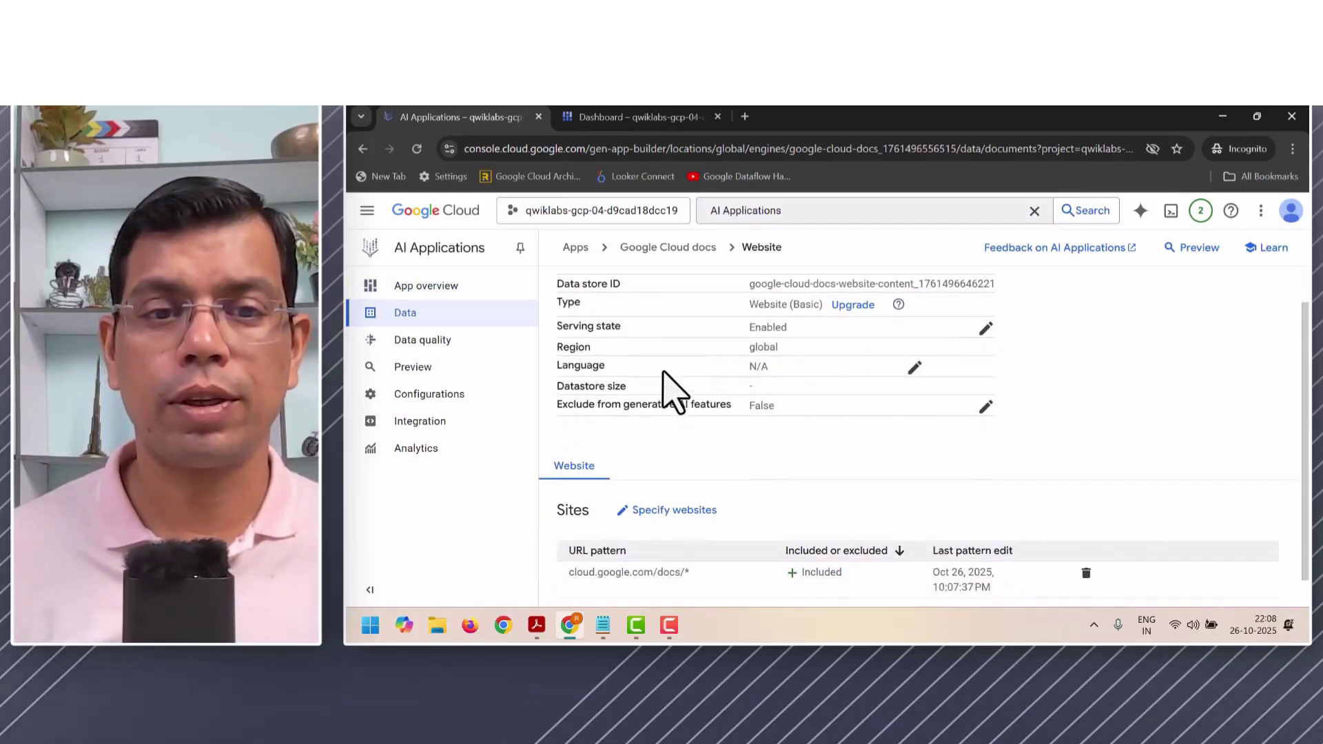
scroll(665, 399, up, 1)
scroll(665, 441, down, 1)
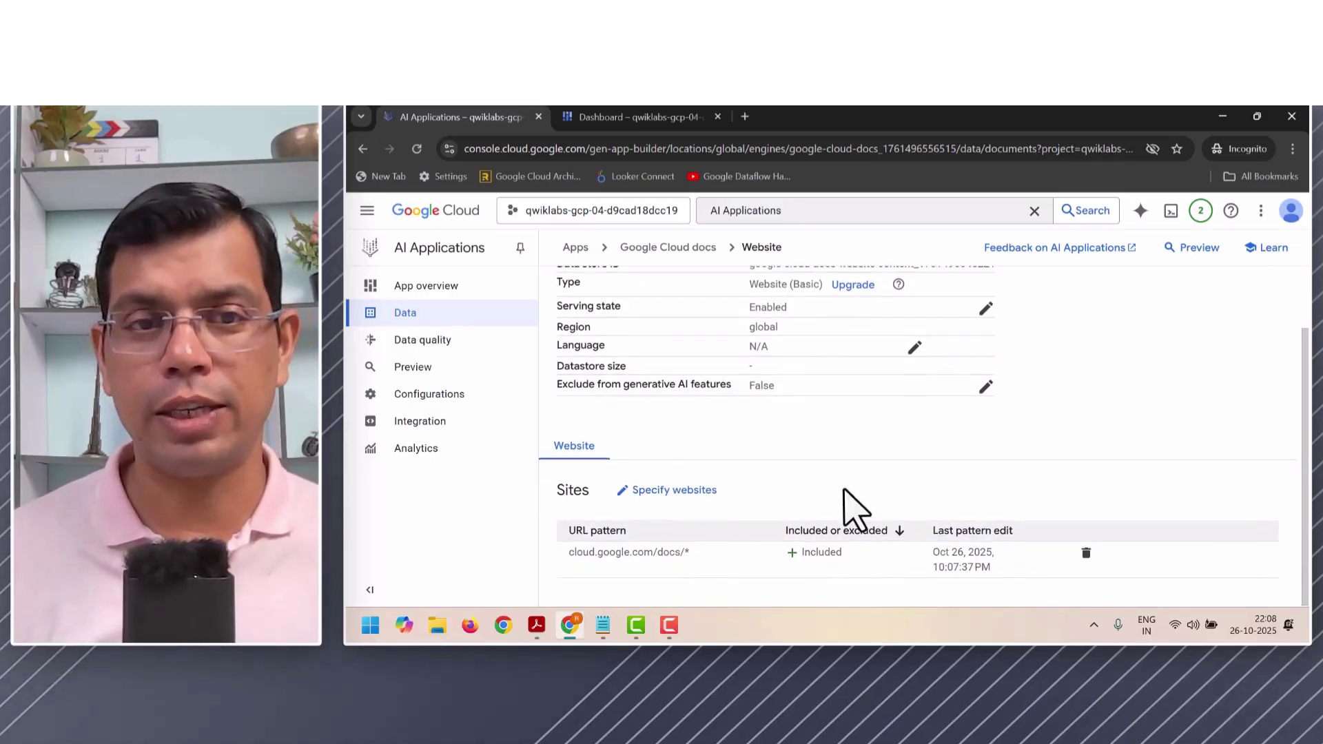
scroll(758, 448, up, 1)
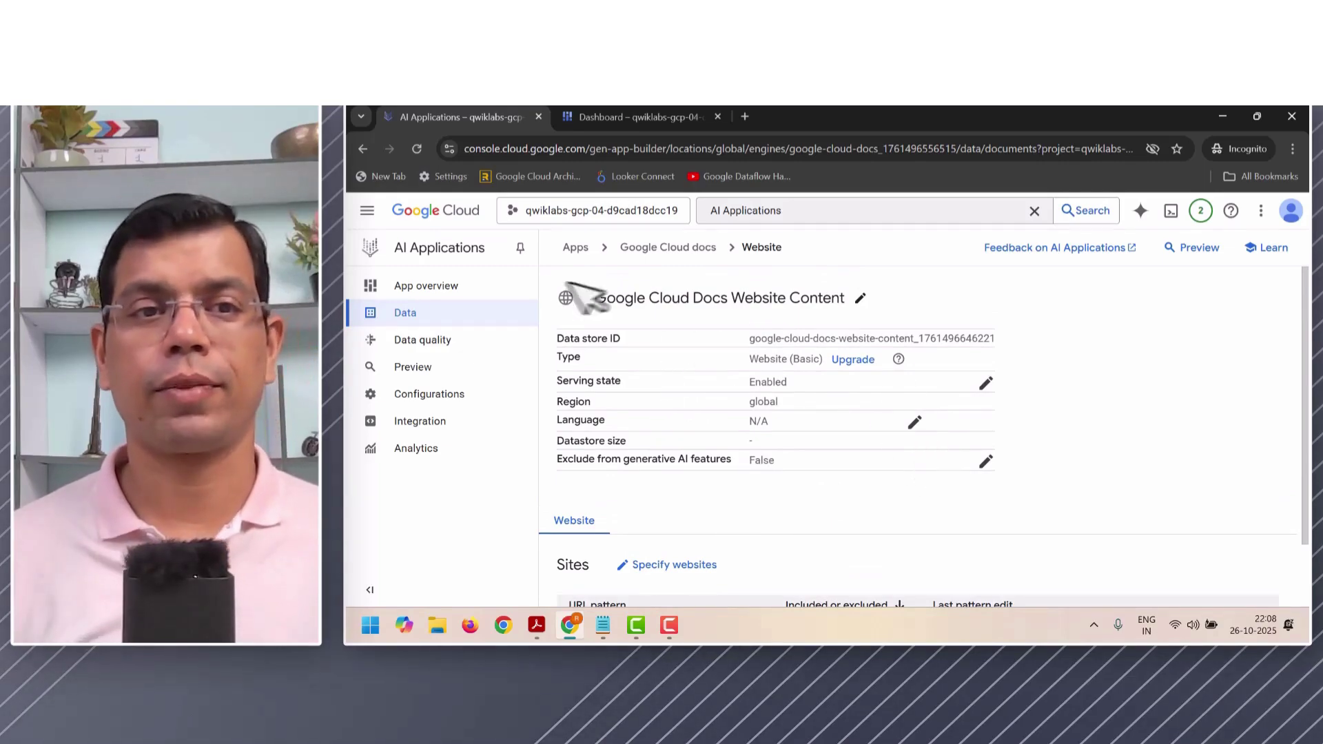
- Examine the Prepare, Retrieve, Signal and Serve stages in the app's system overview, and view its UI settings
click(447, 295)
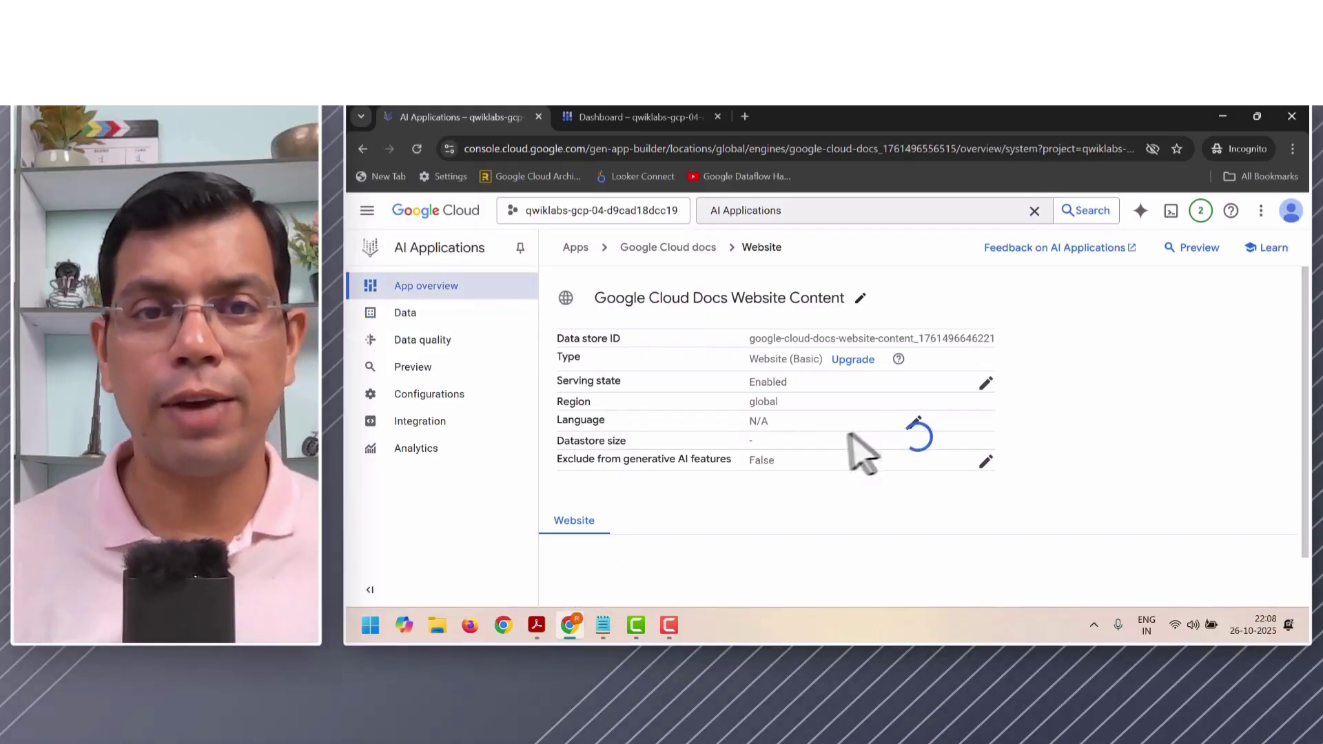
scroll(851, 443, down, 5)
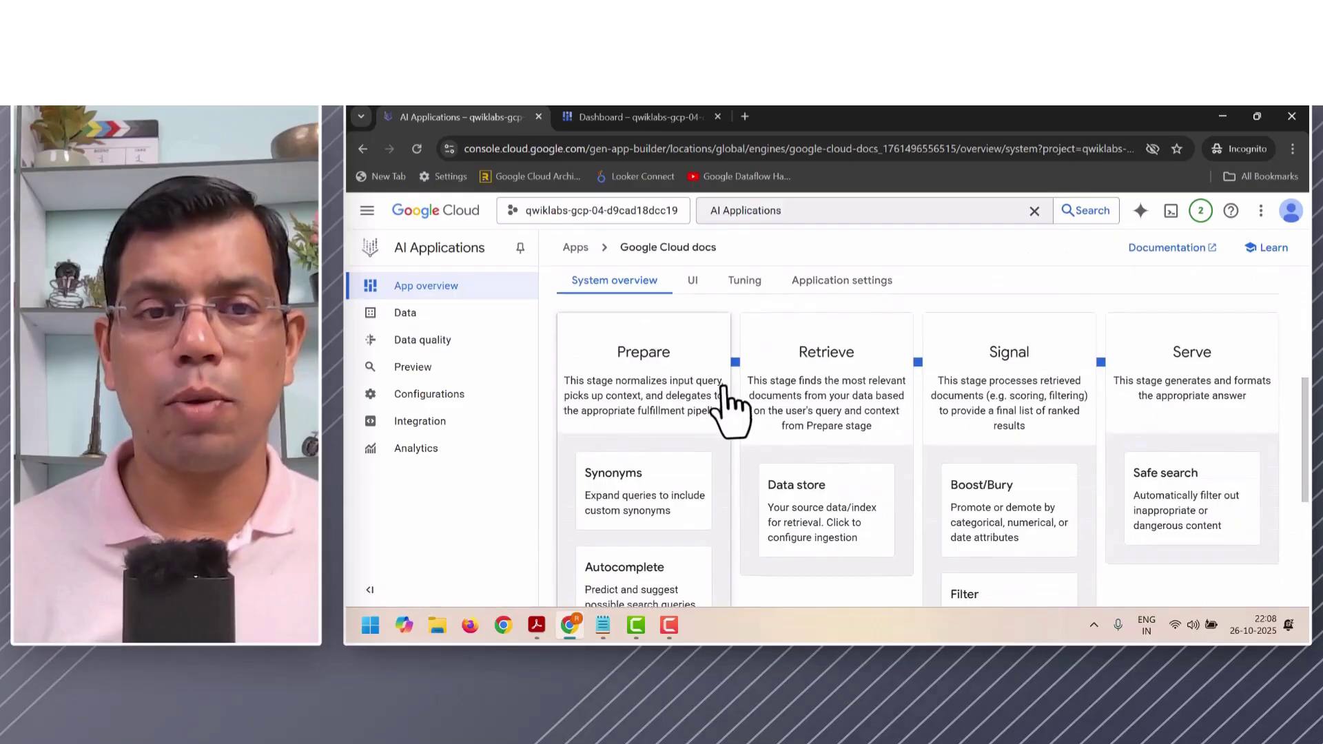
scroll(658, 376, up, 1)
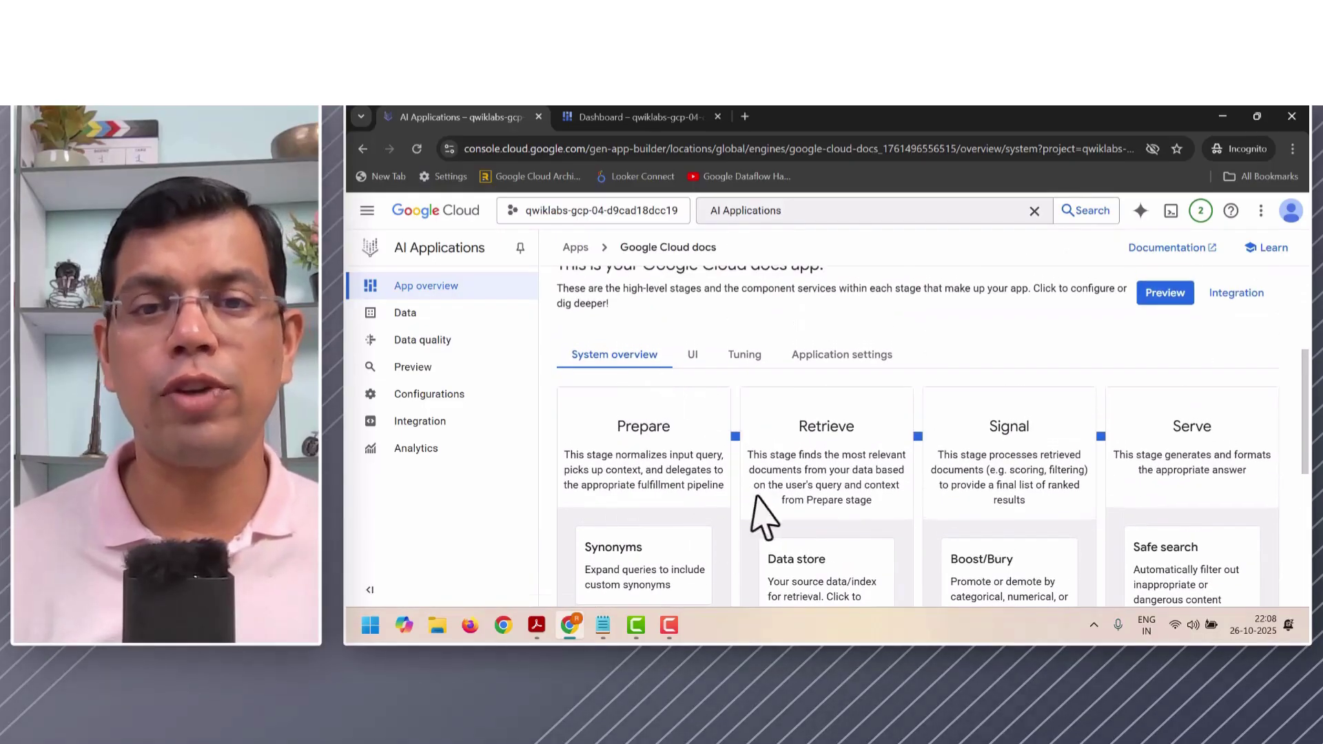
scroll(797, 487, down, 1)
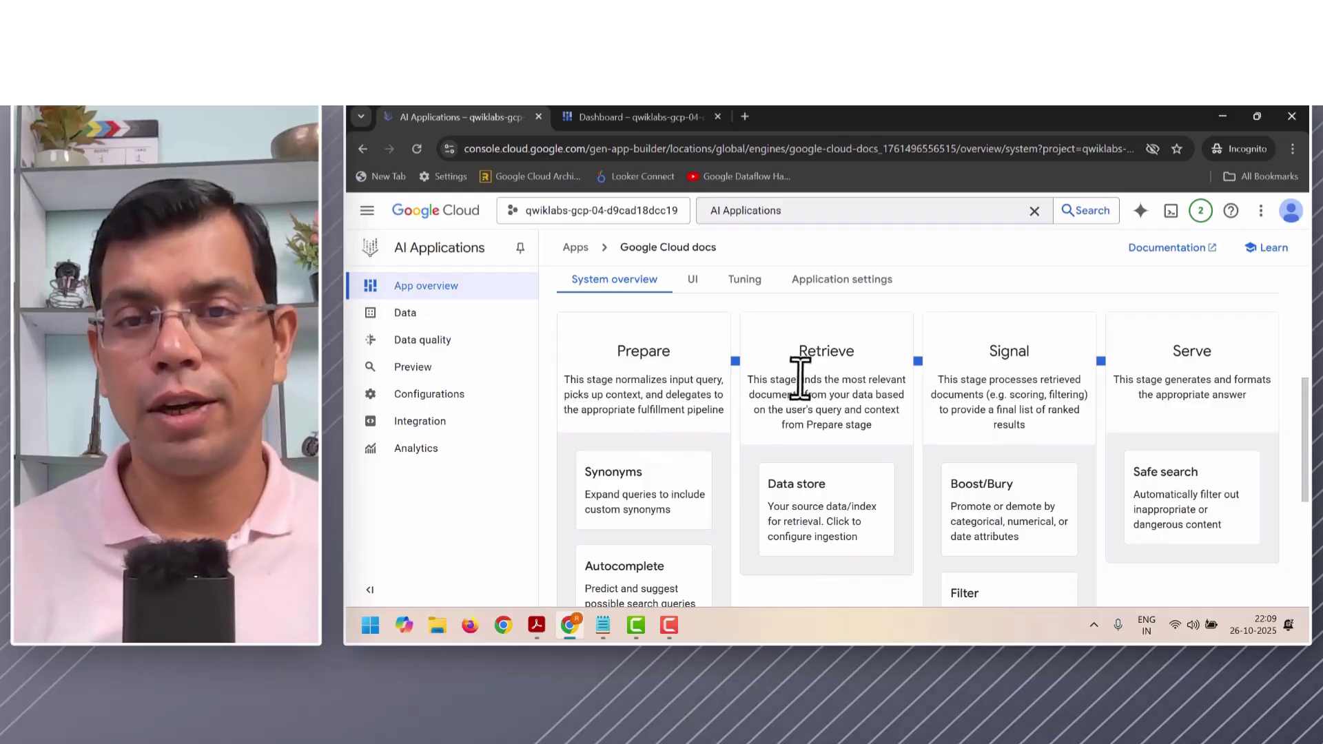
scroll(1004, 346, down, 1)
scroll(1102, 382, down, 3)
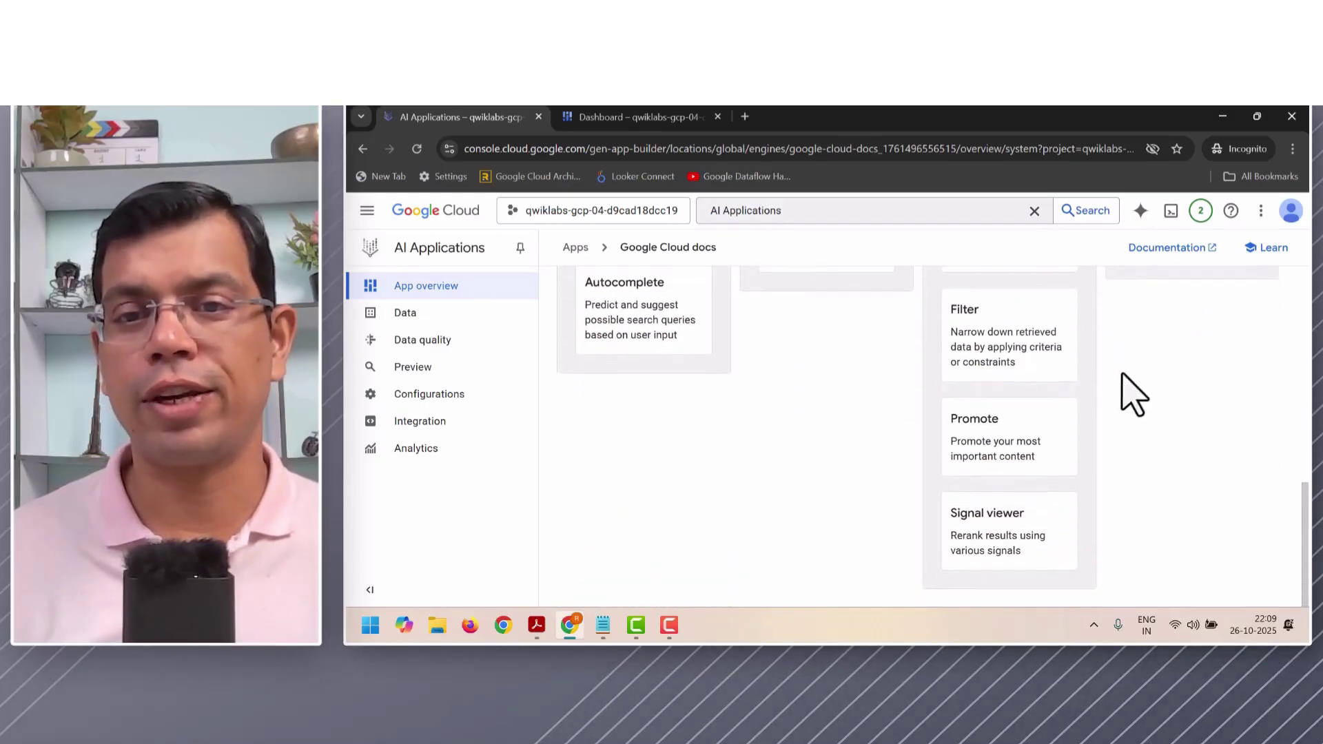
scroll(969, 428, up, 5)
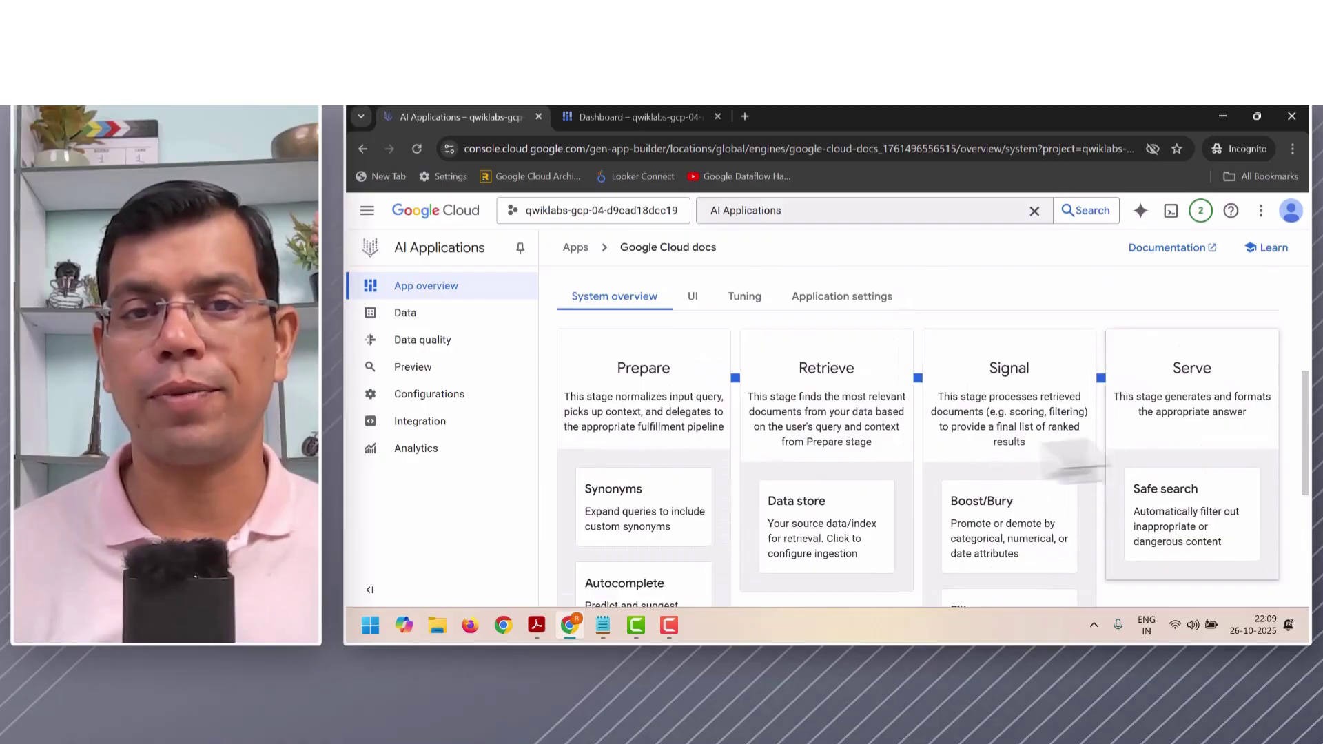
scroll(821, 434, up, 3)
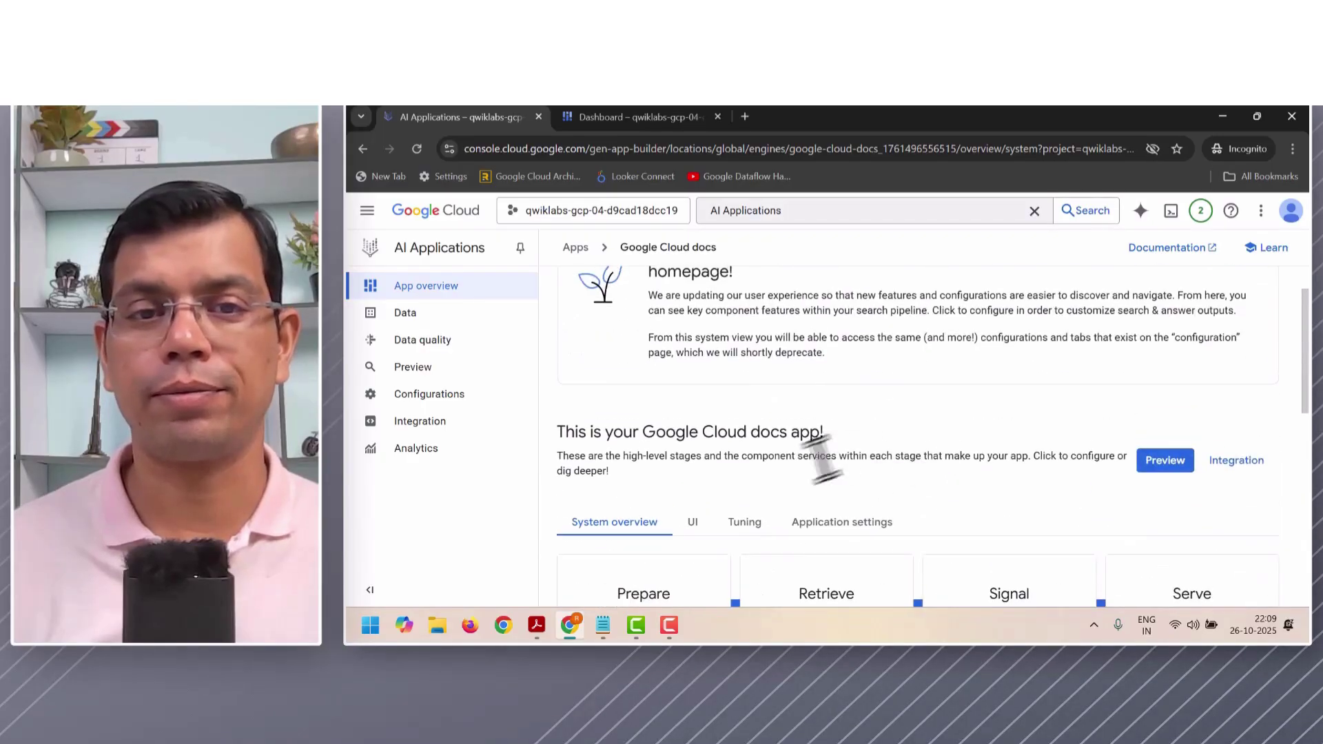
click(694, 524)
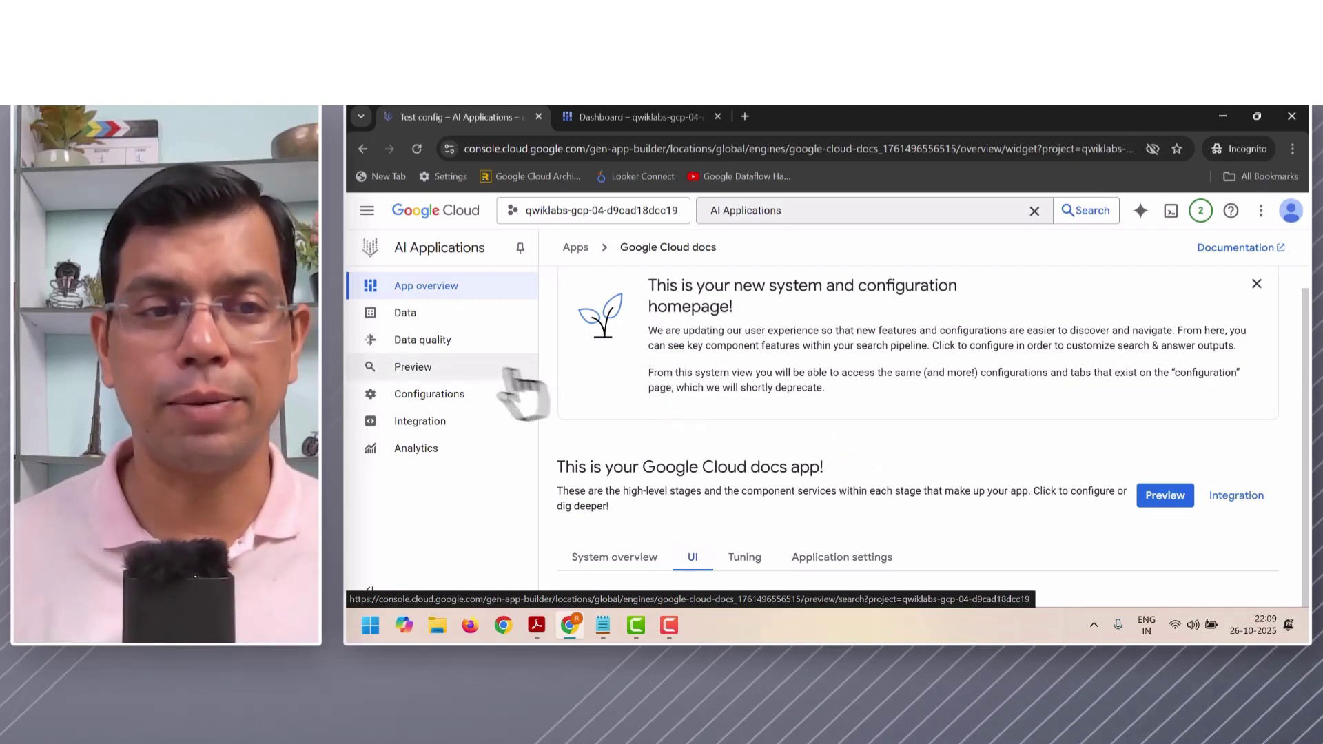
- Search for Document AI in the app's search preview and look through the results
click(437, 373)
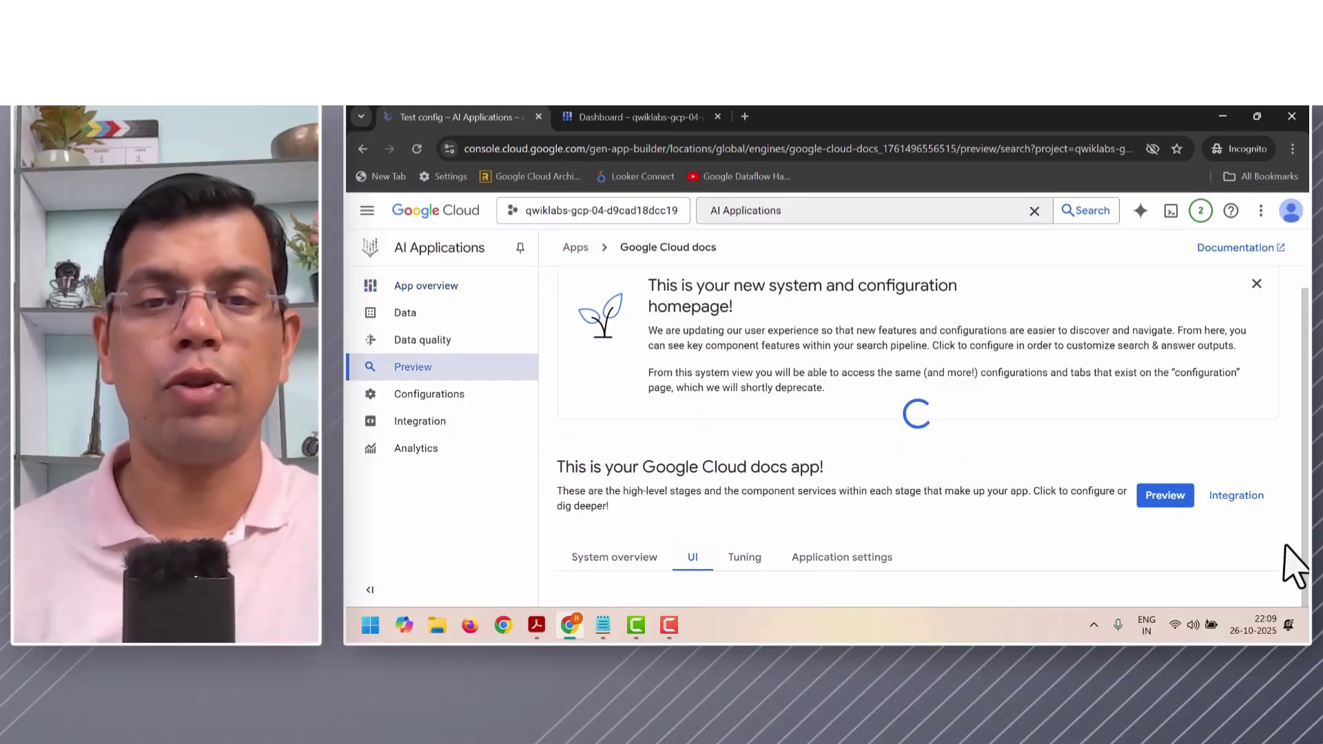
key(alt+Tab)
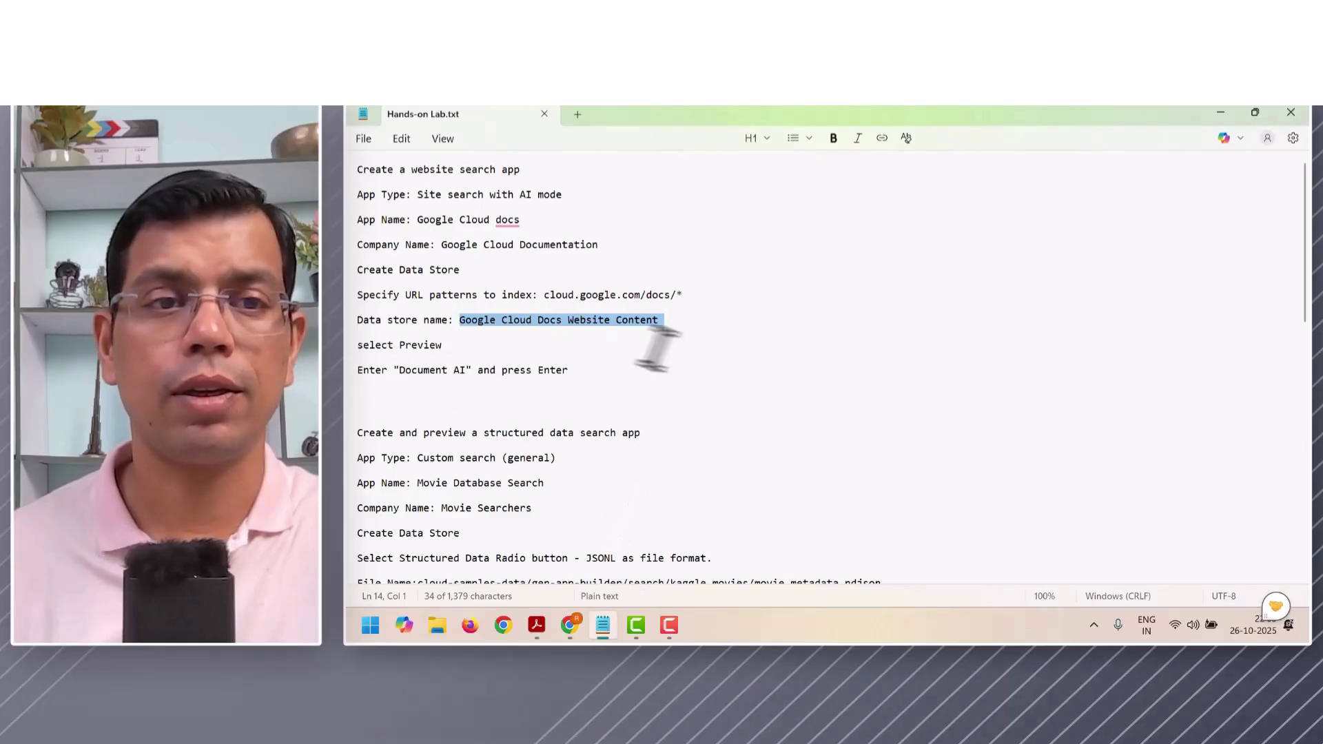
key(alt+Tab)
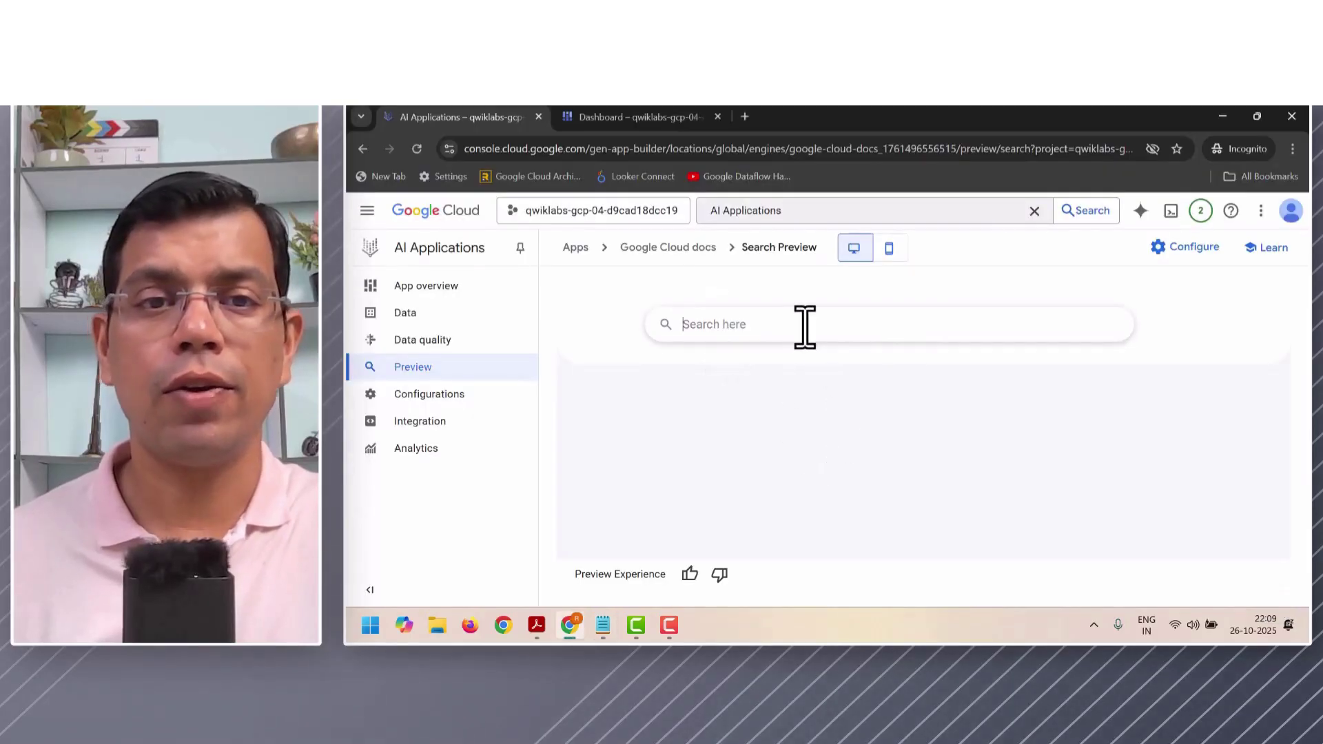
click(805, 328)
text(Docum)
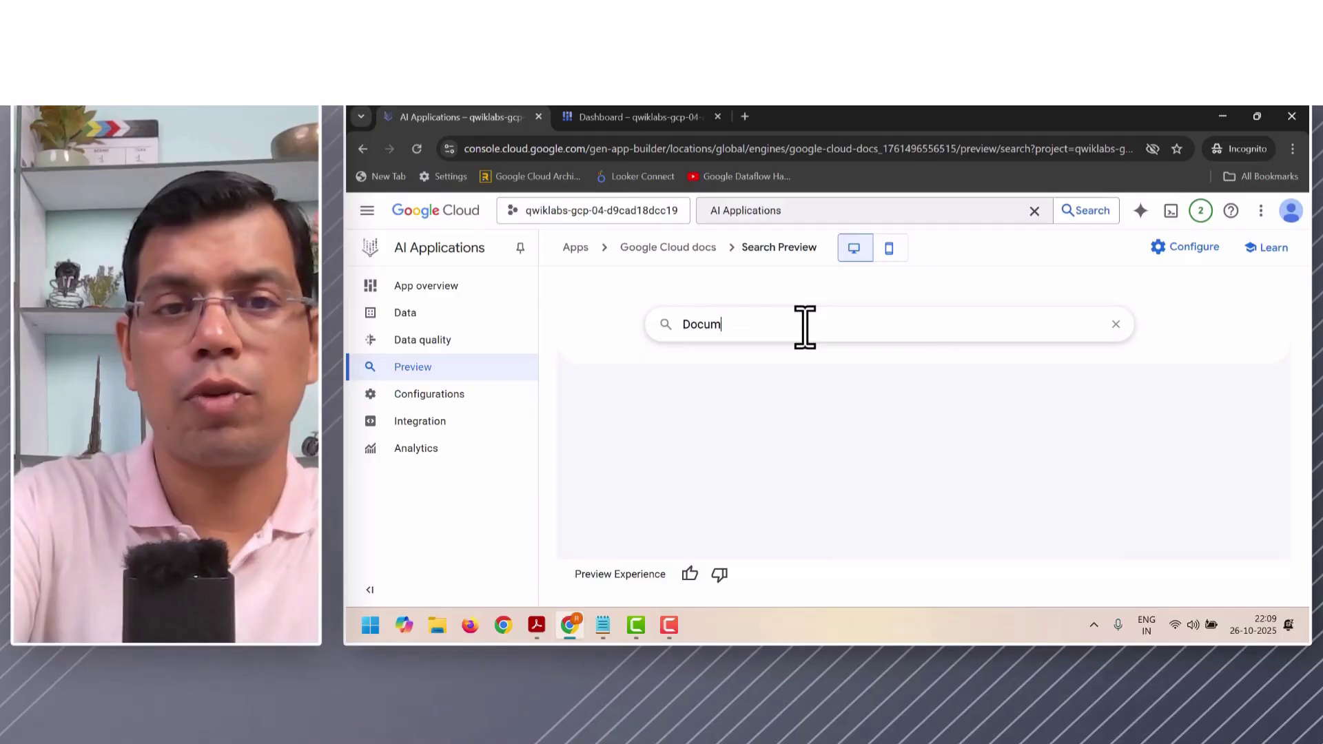
text(ent AI)
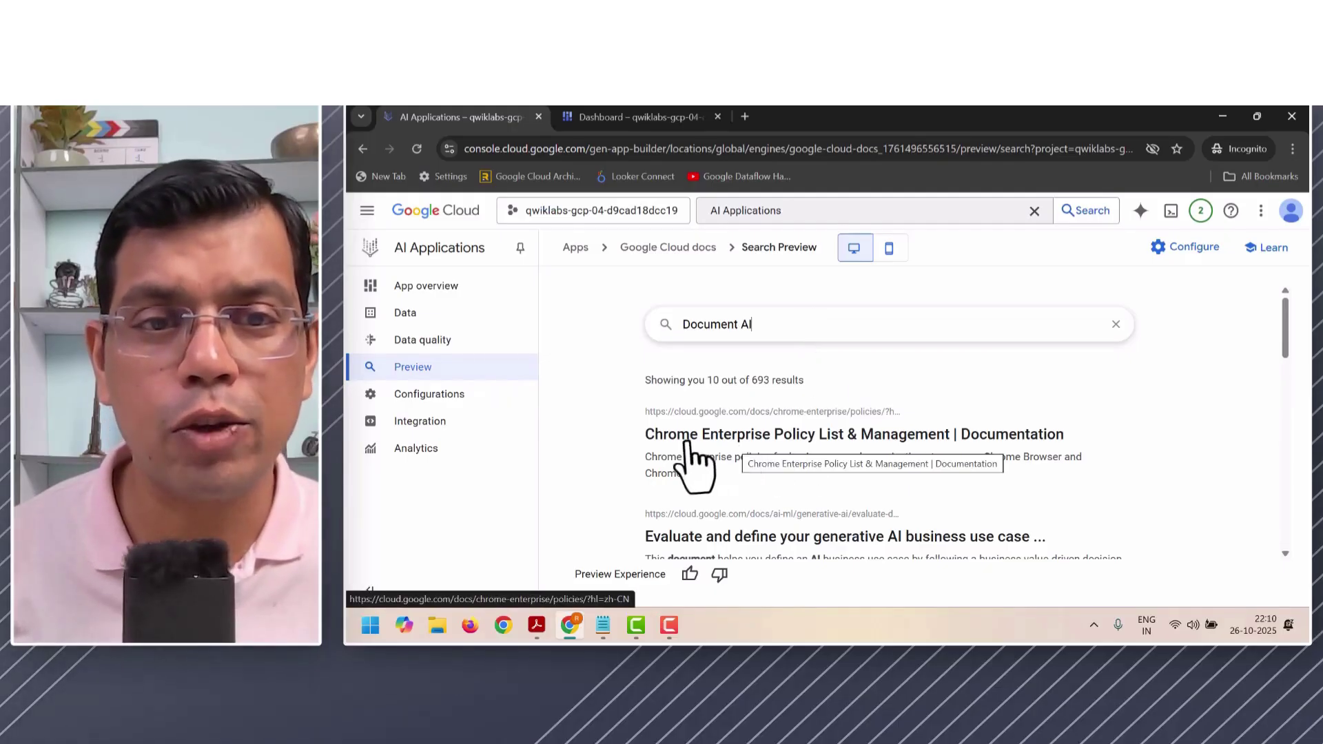
scroll(658, 426, down, 1)
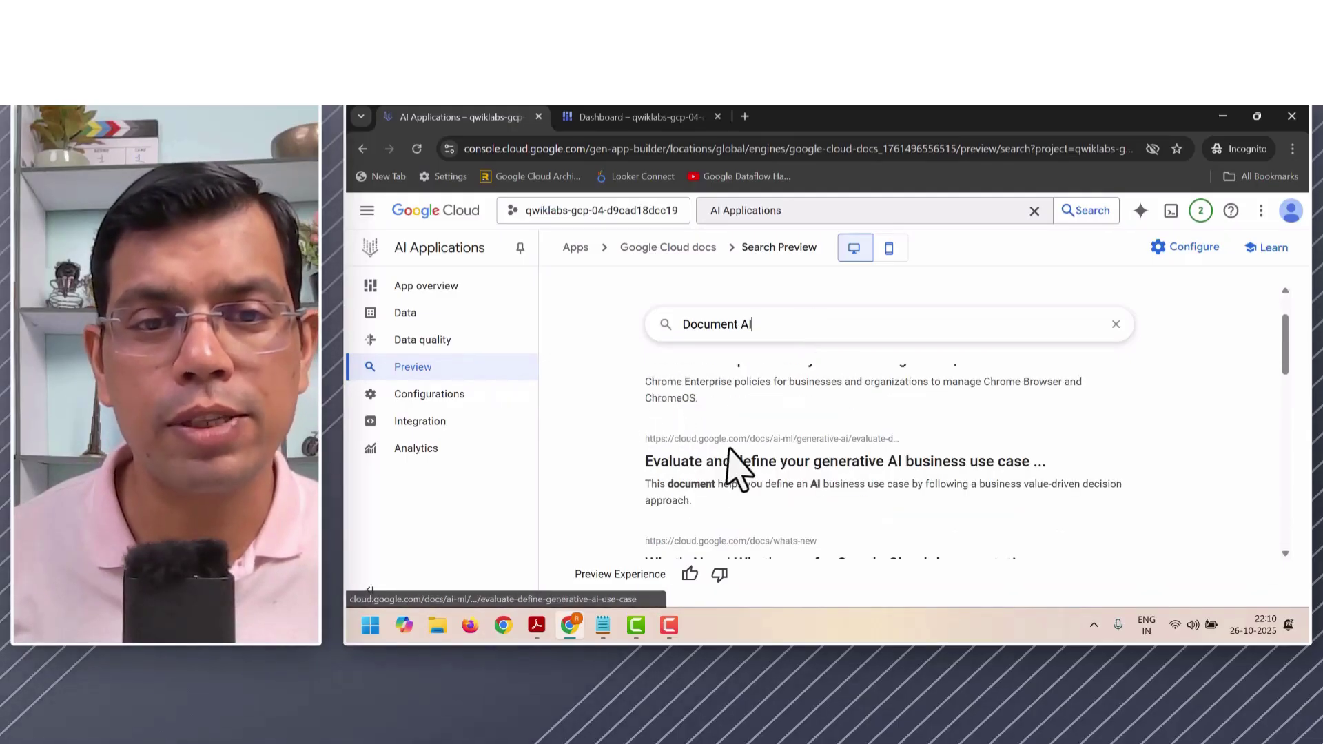
scroll(717, 458, up, 1)
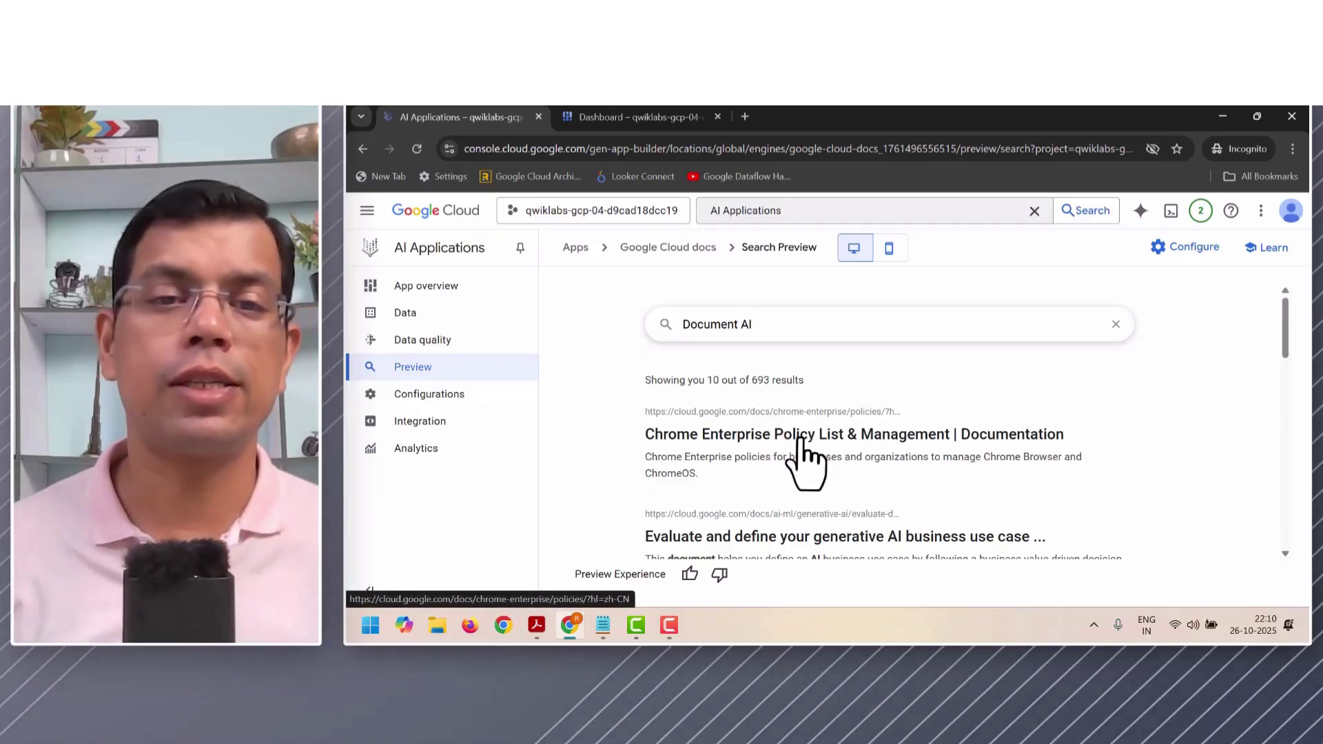
scroll(801, 445, down, 4)
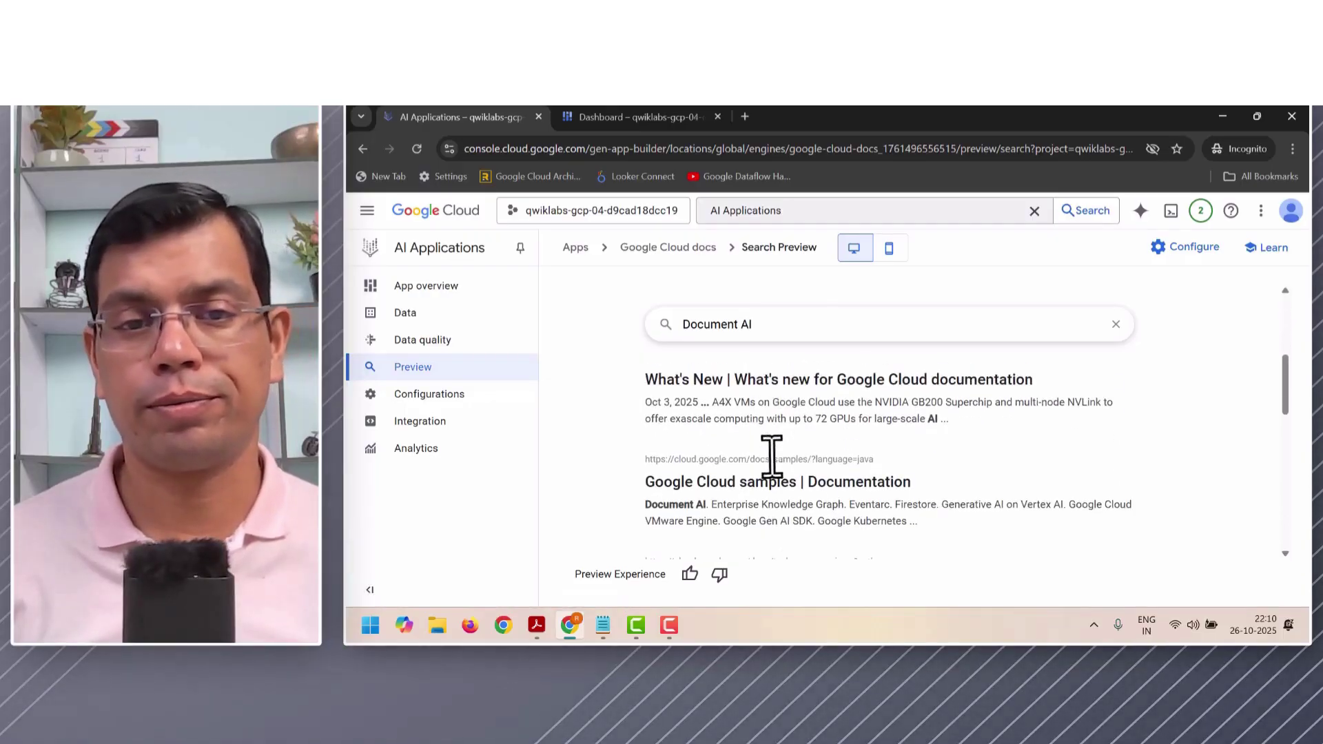
scroll(812, 497, down, 1)
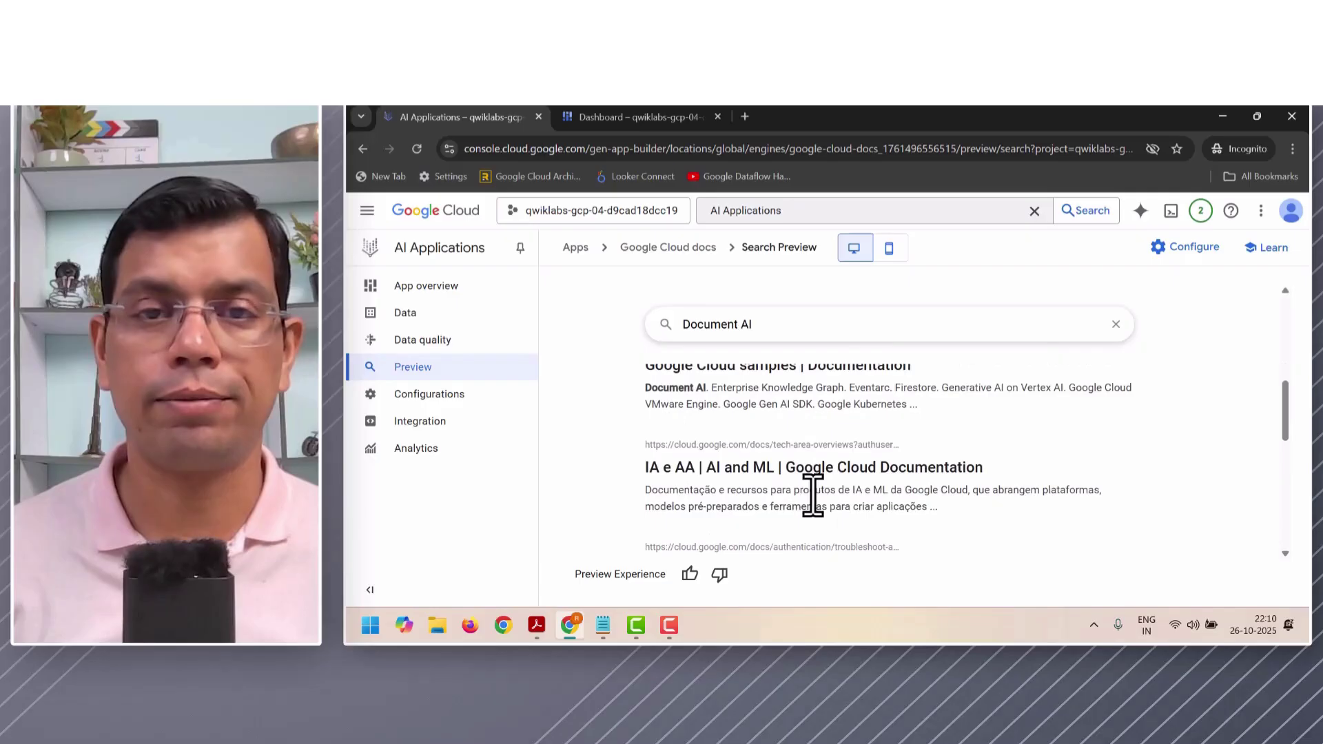
- Switch the search preview to the mobile layout and look through the Document AI results there
scroll(813, 495, up, 3)
scroll(813, 496, up, 3)
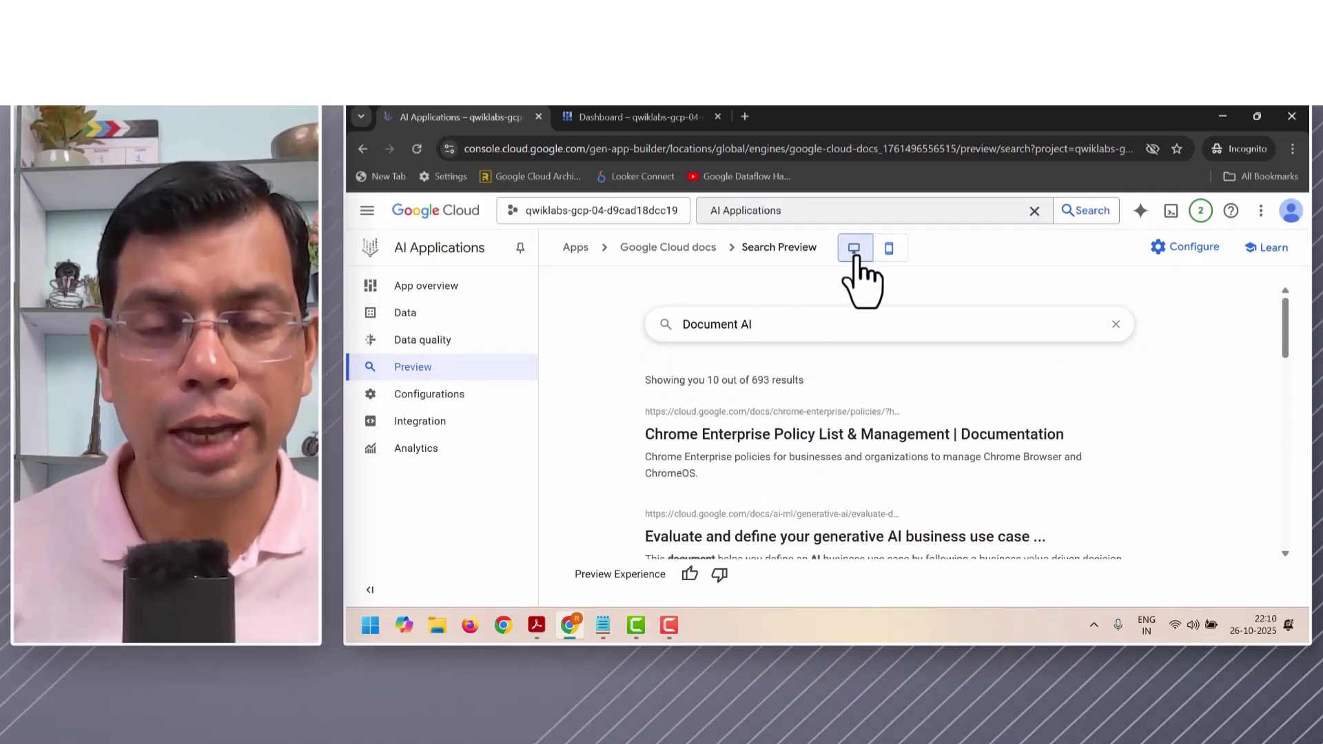
click(889, 249)
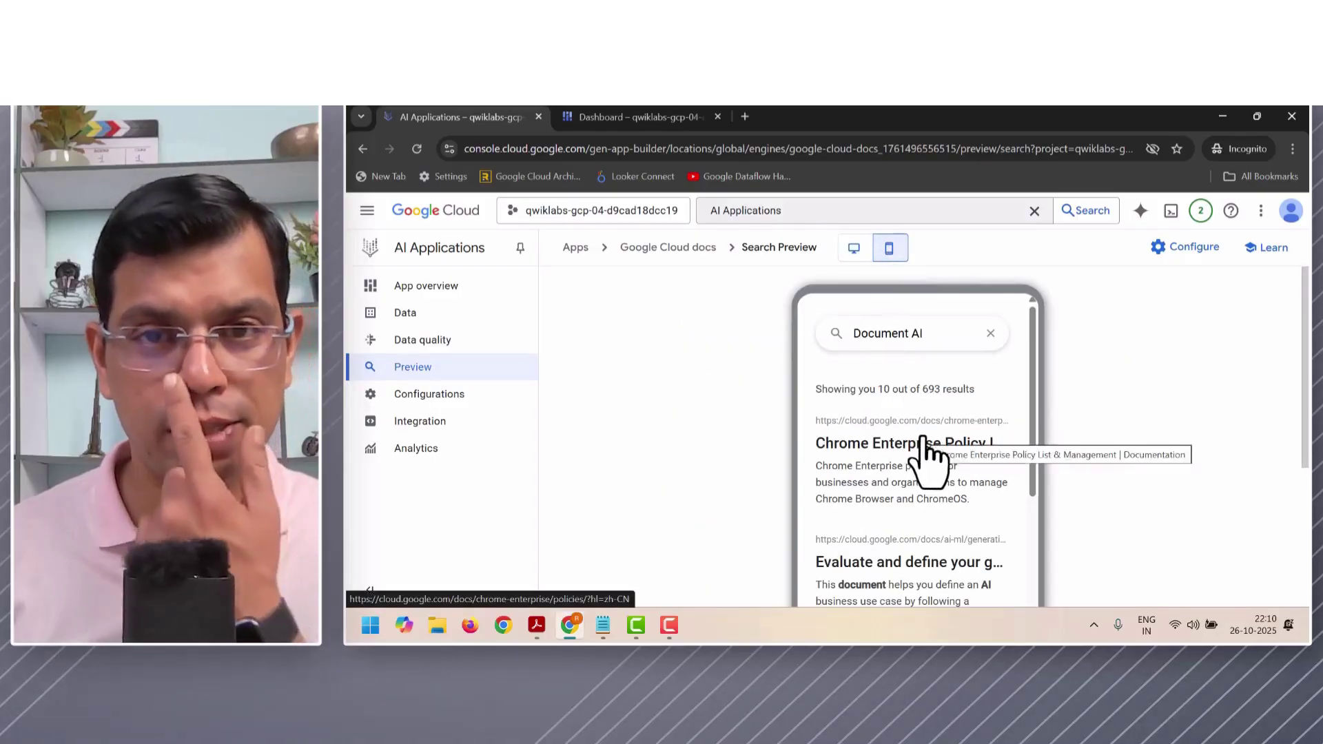
scroll(934, 386, down, 5)
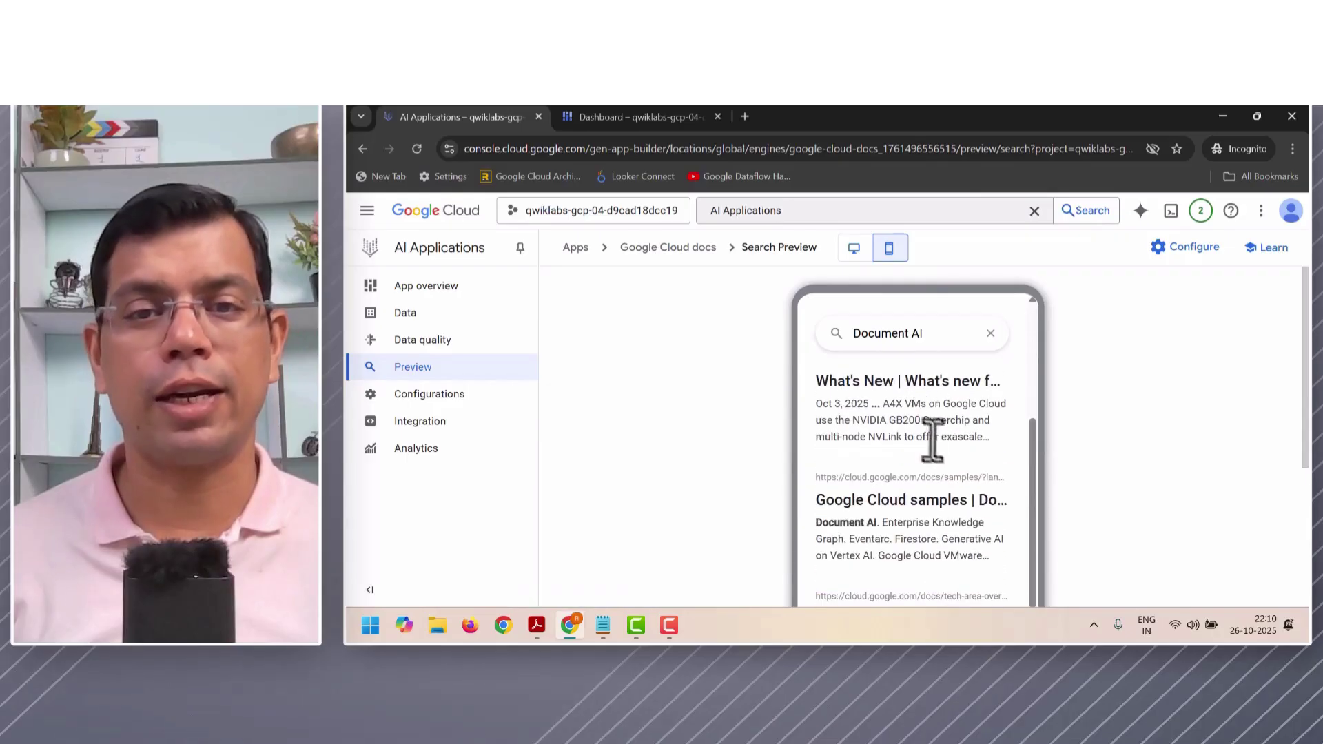
scroll(774, 495, down, 5)
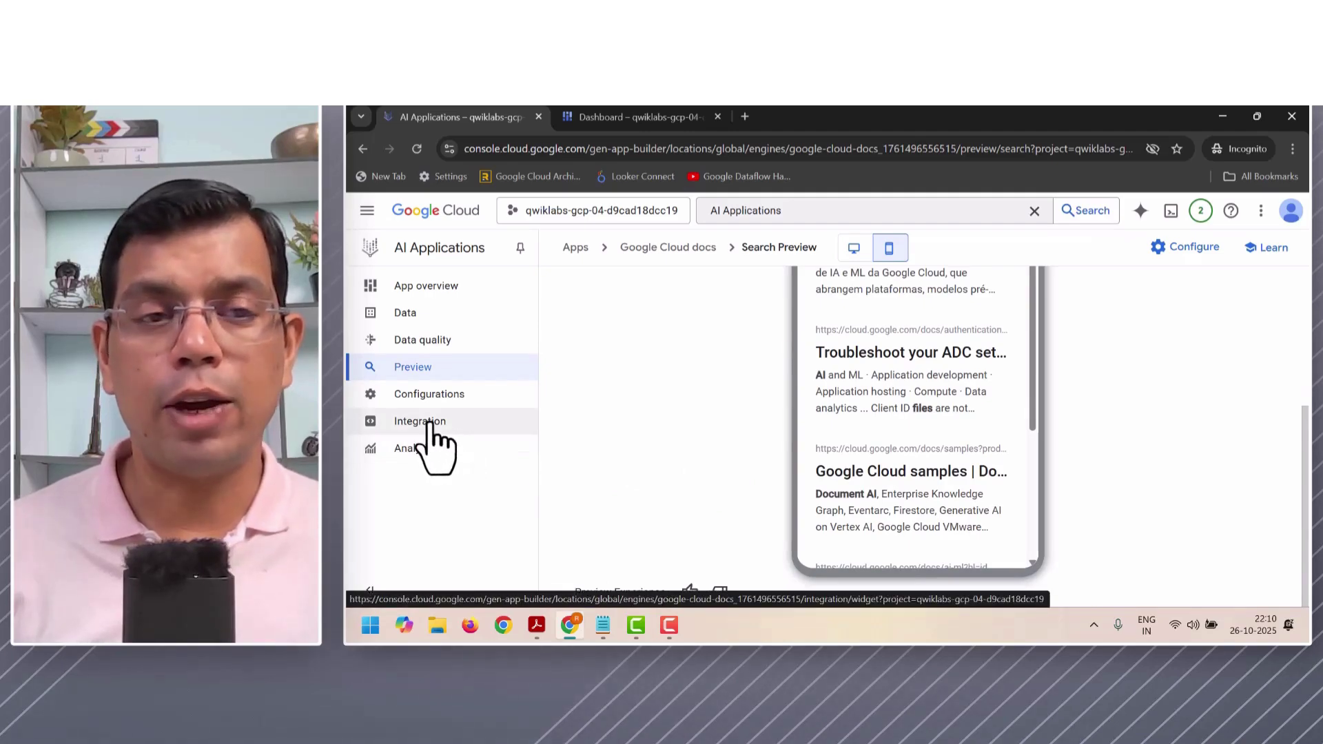
- Review the app's widget integration settings, including the authorization types, allowed domains and embed code for a web application
click(431, 424)
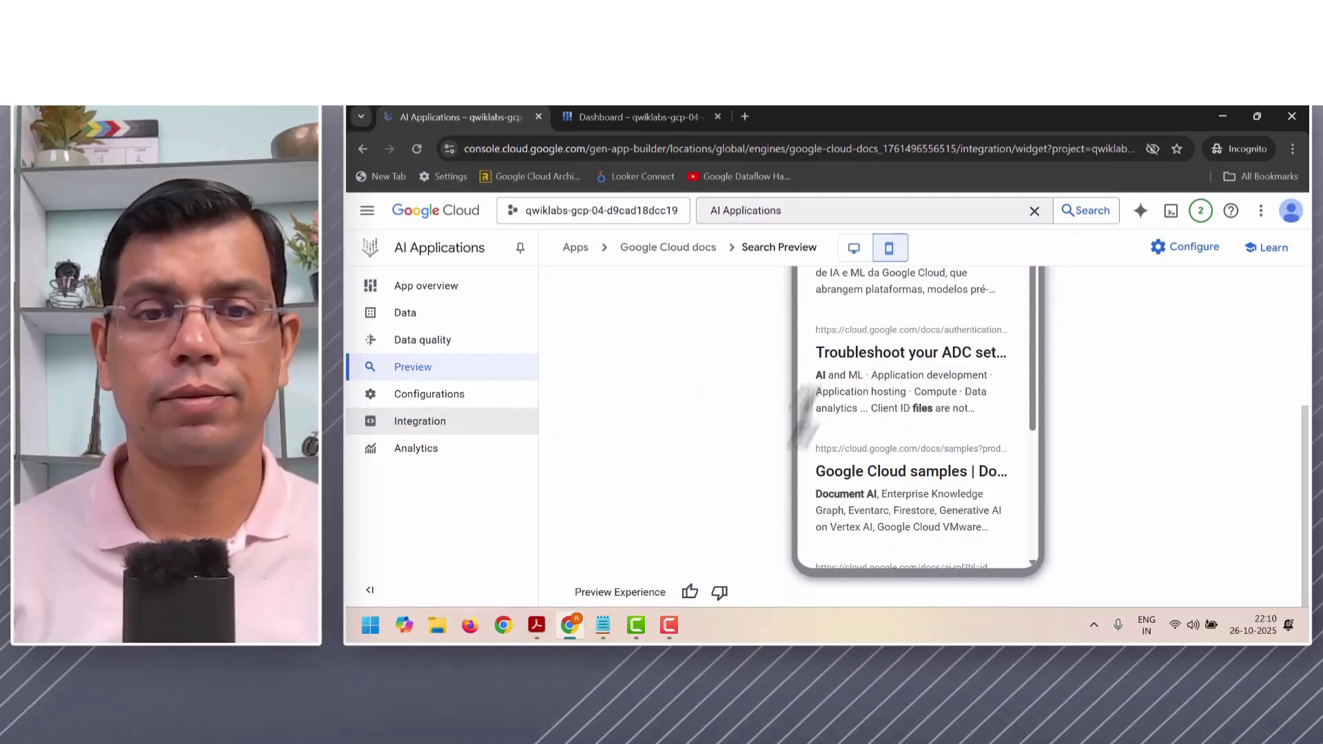
scroll(780, 449, up, 5)
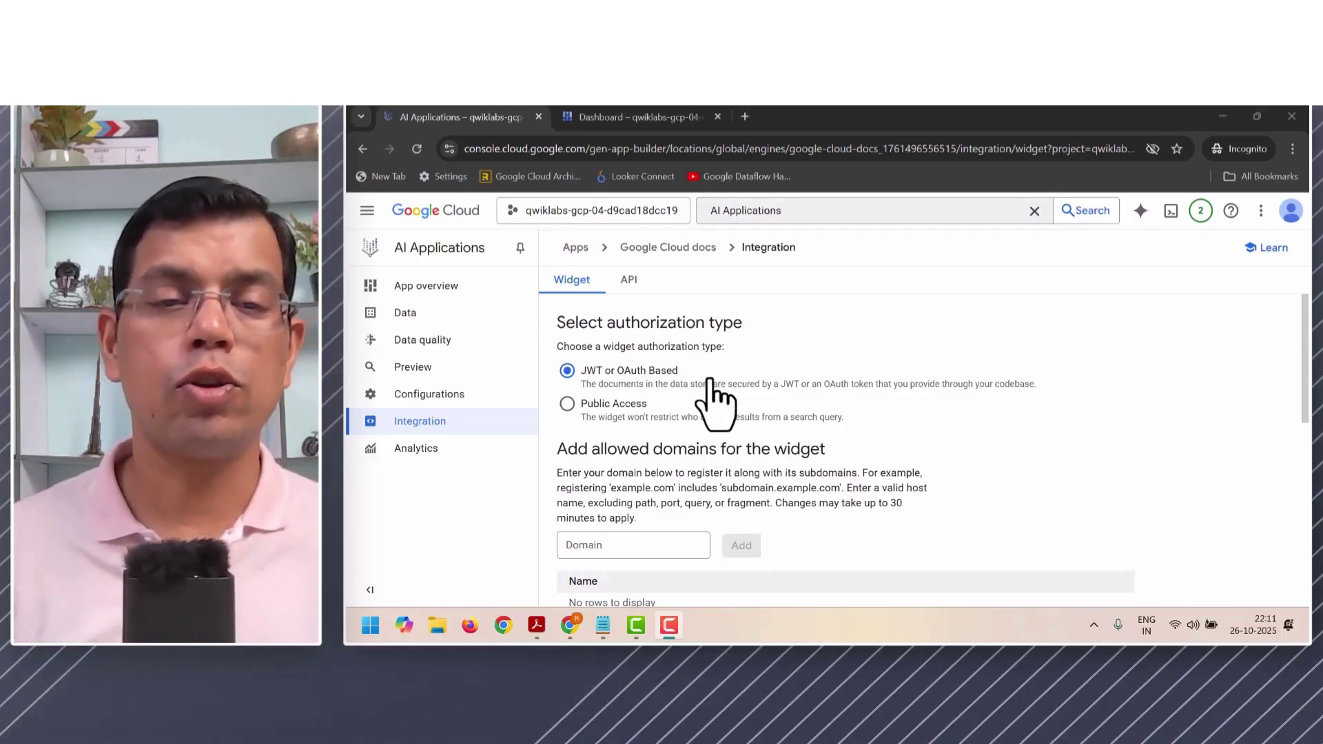
scroll(715, 403, down, 4)
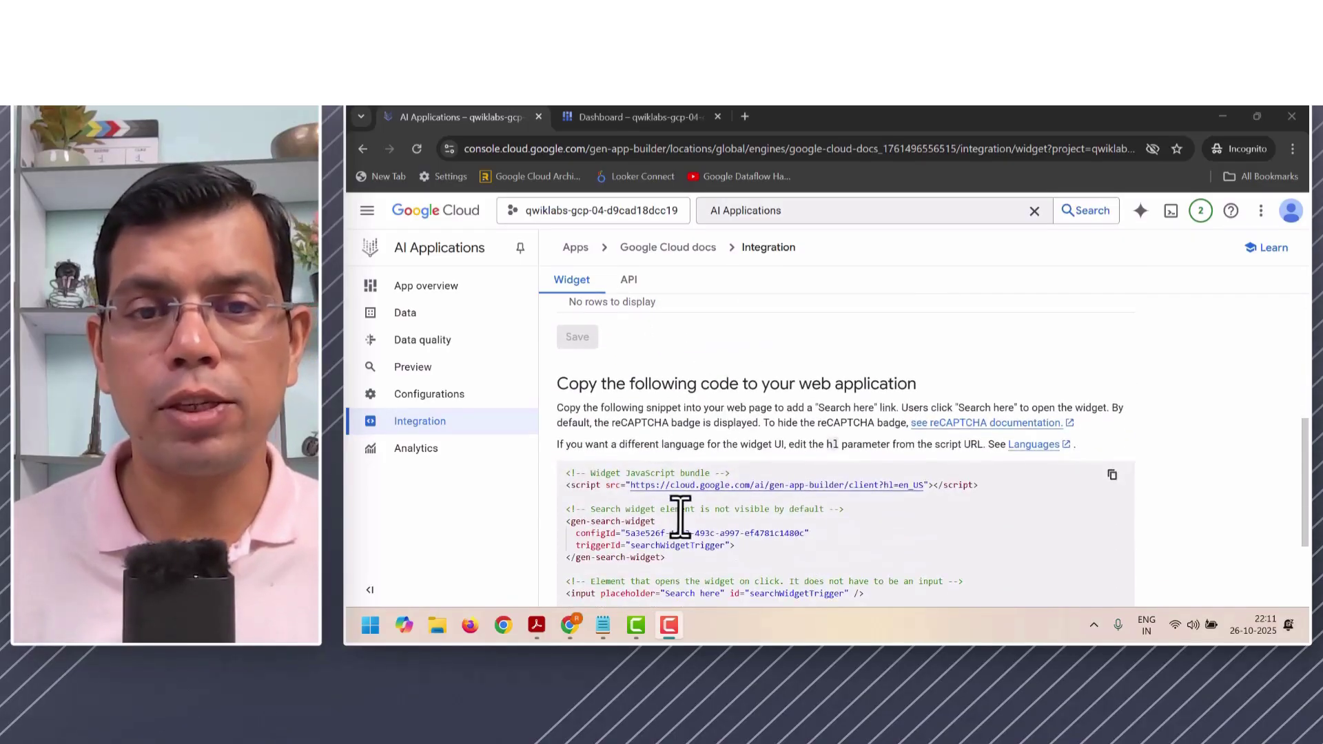
scroll(681, 516, down, 1)
scroll(681, 515, down, 2)
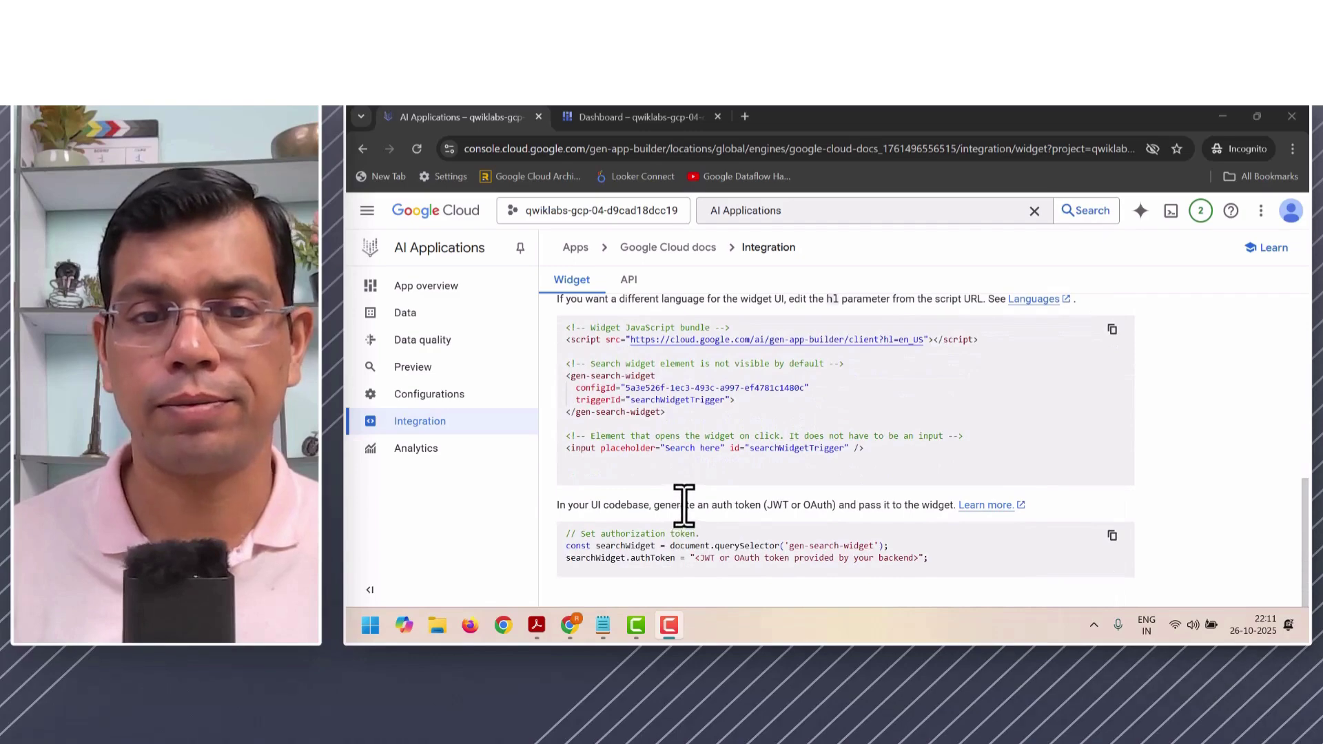
scroll(655, 496, up, 6)
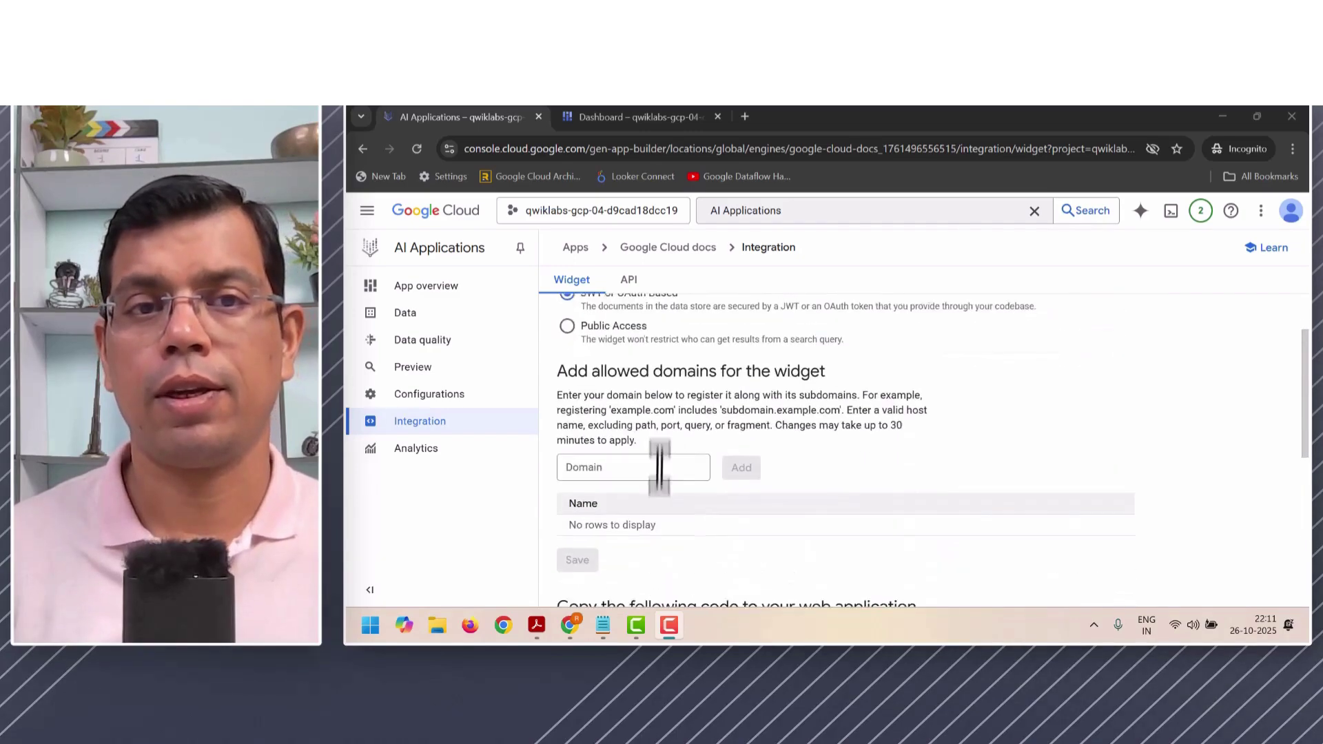
- Review the app's API integration instructions with the example search request, and return to the app overview
click(629, 280)
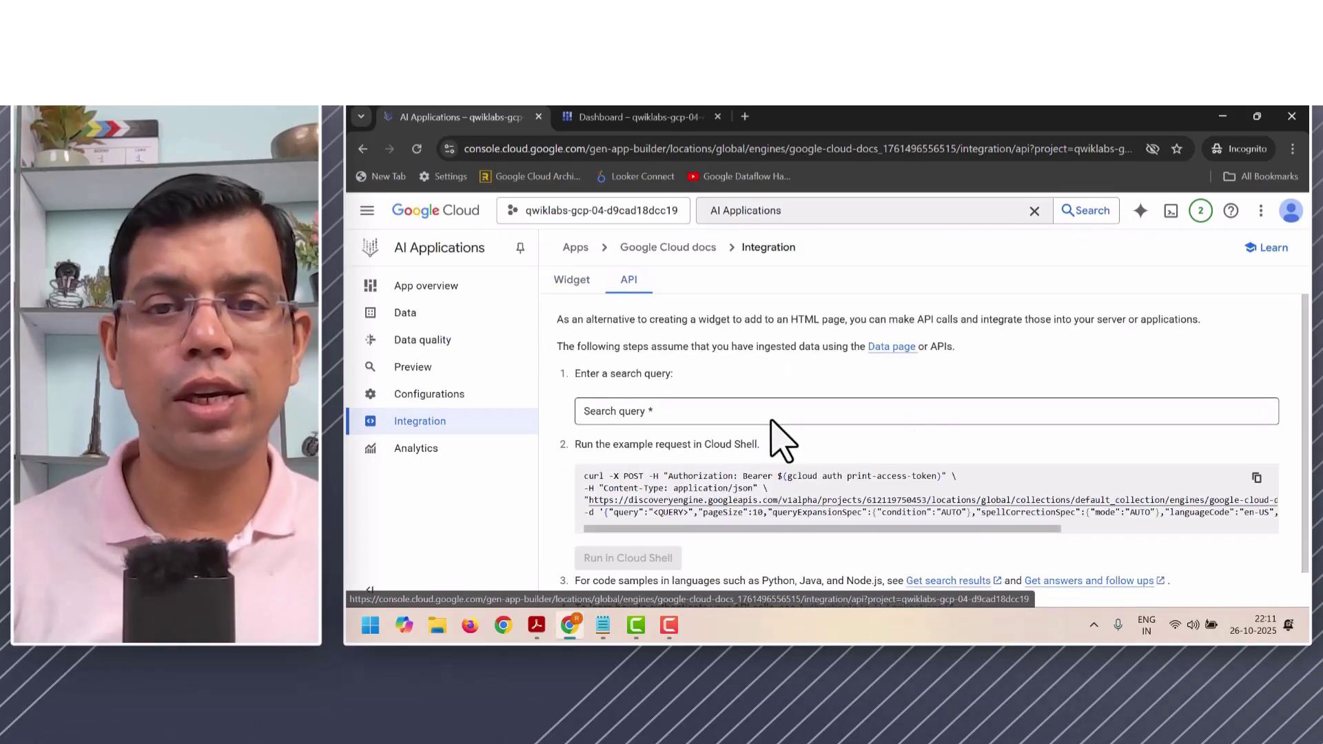
scroll(777, 423, down, 1)
scroll(785, 428, up, 1)
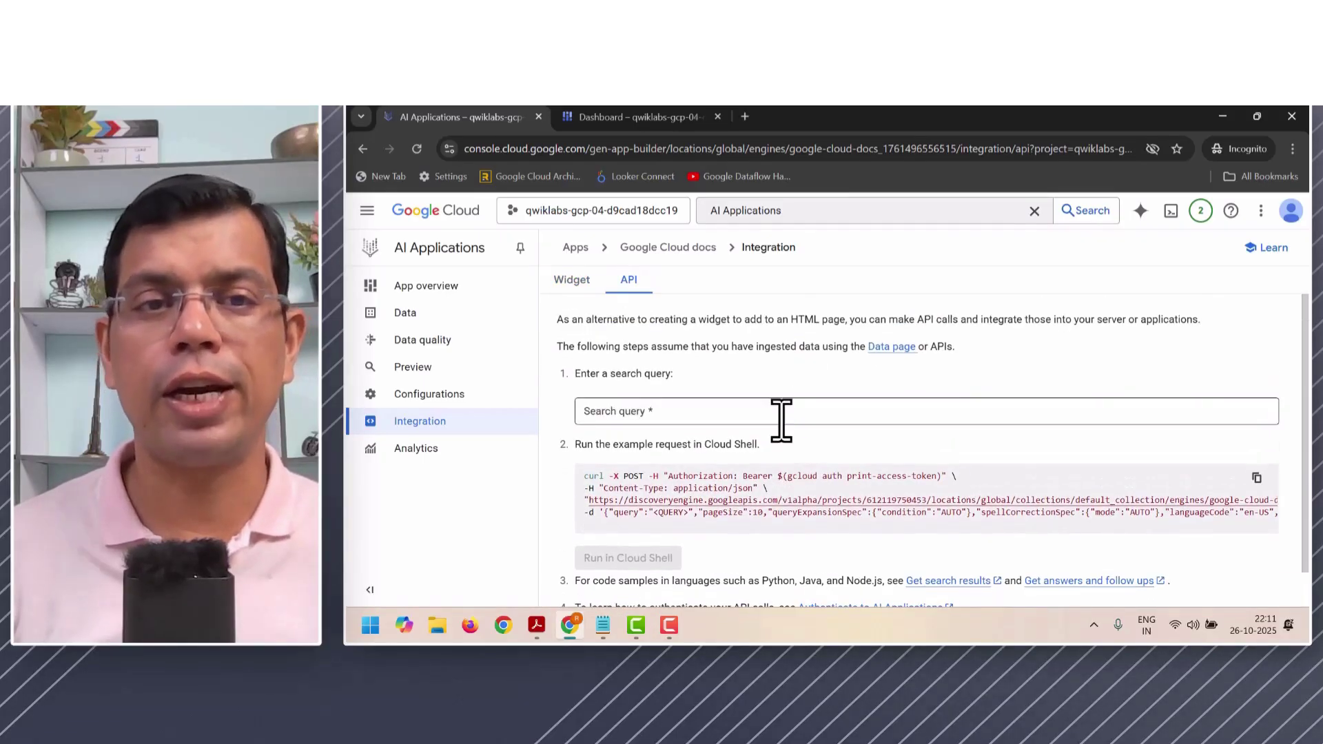
click(573, 282)
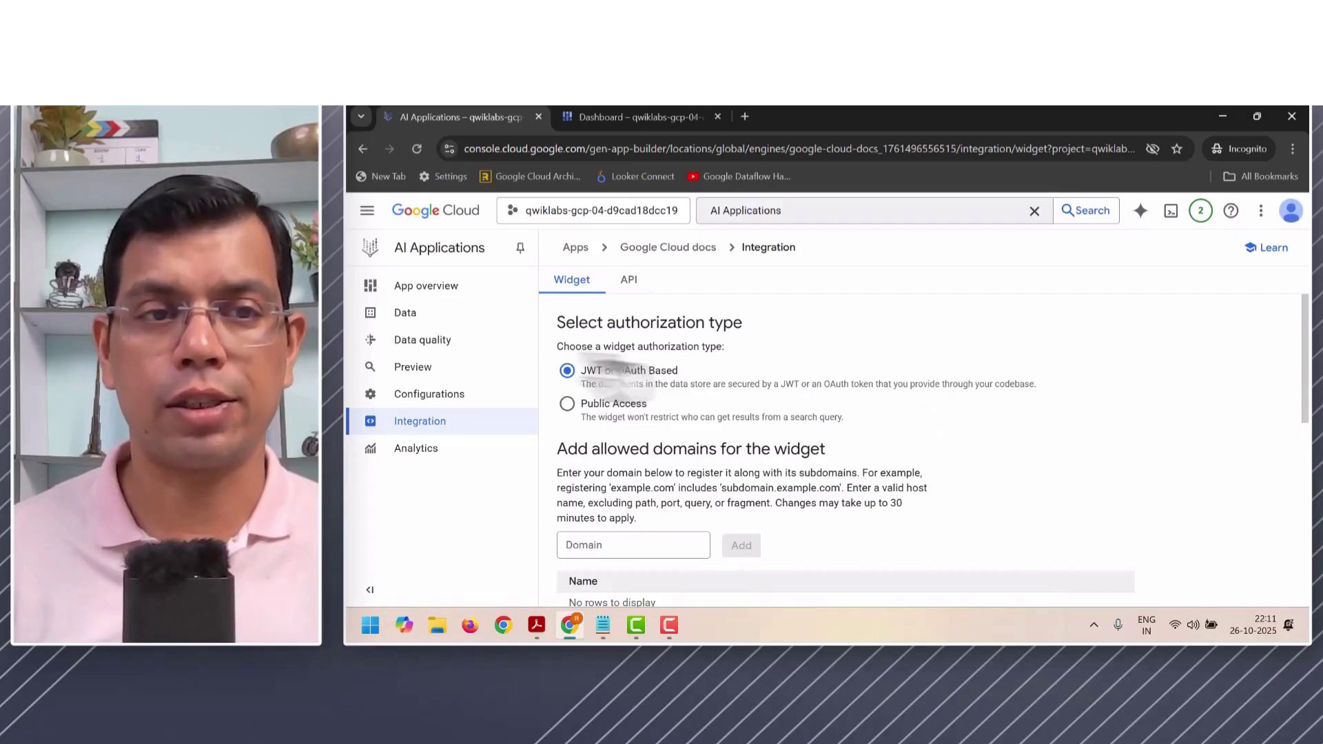
click(452, 295)
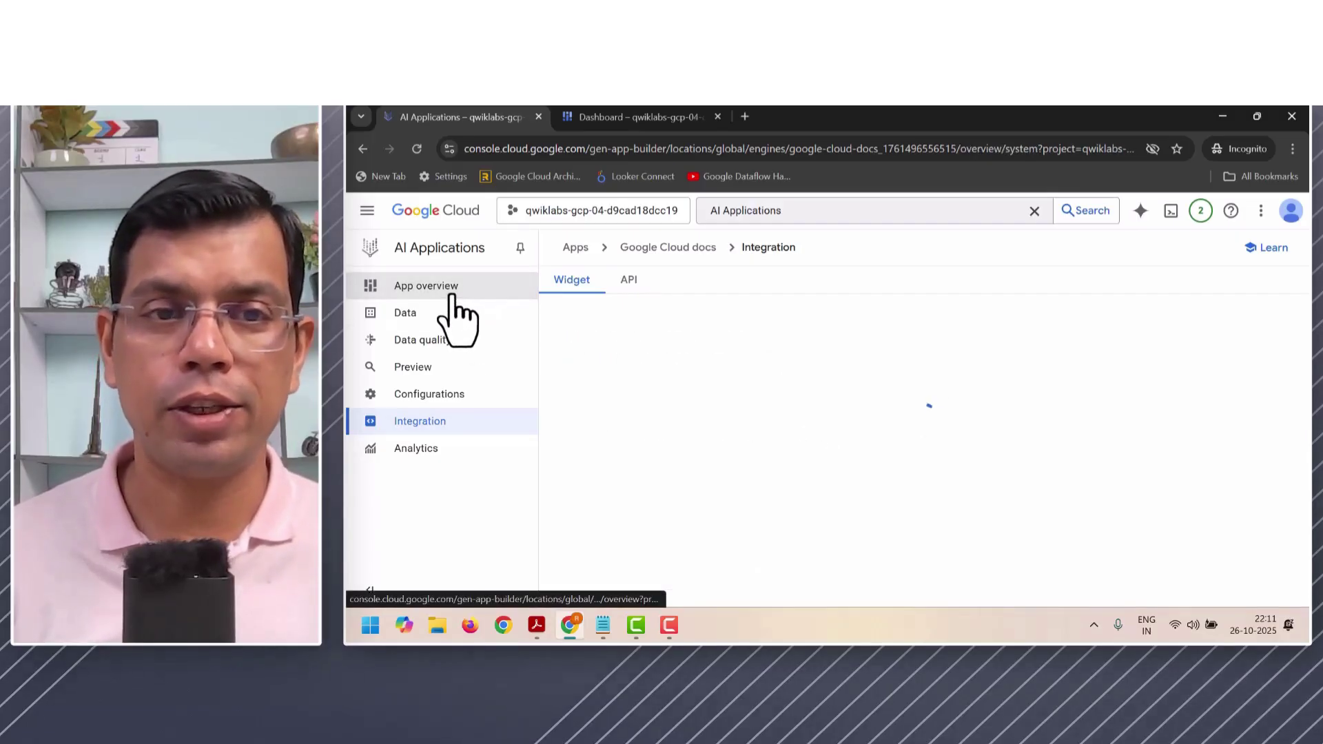